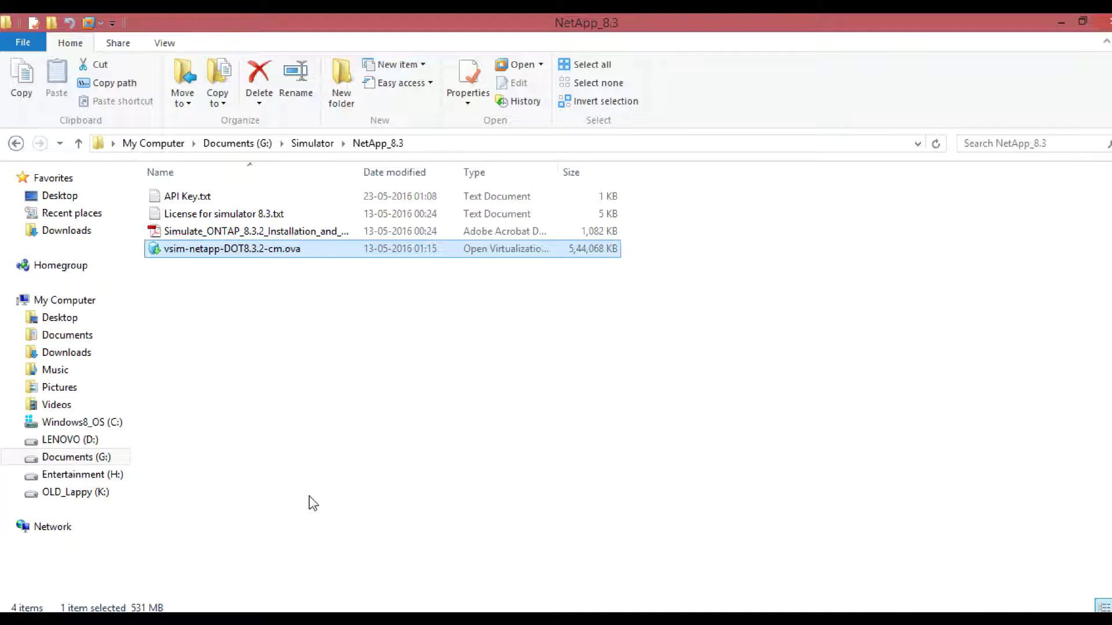
- Leave the NetApp_8.3 folder in File Explorer and bring VMware Workstation to the front
click(760, 619)
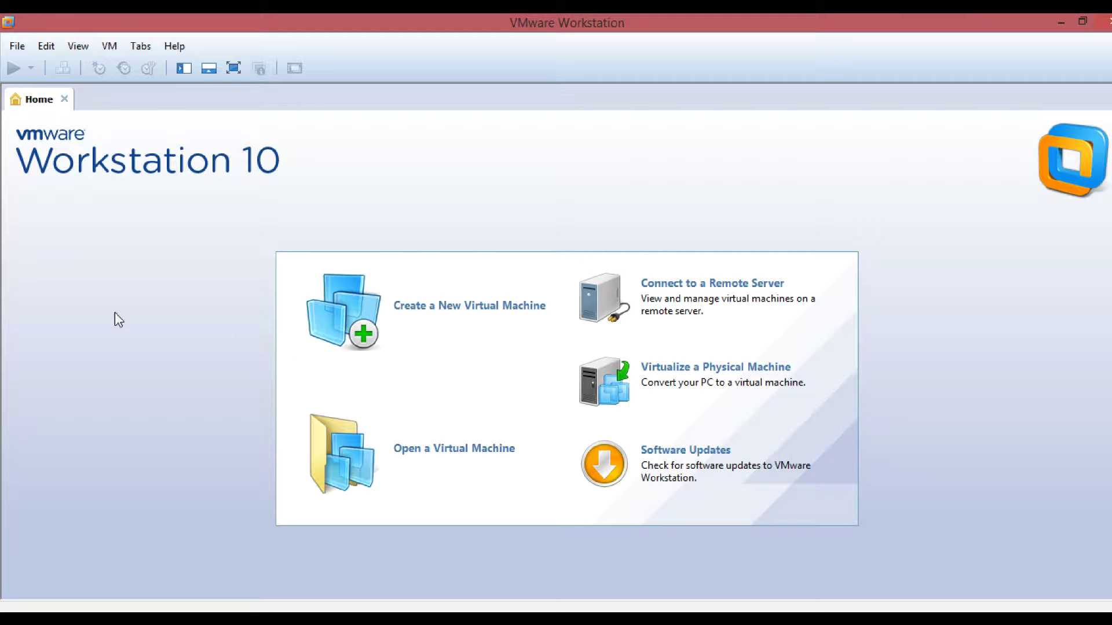
- Use File > Open to load vsim-netapp-DOT8.3.2-cm.ova from G:\Simulator\NetApp_8.3
click(17, 49)
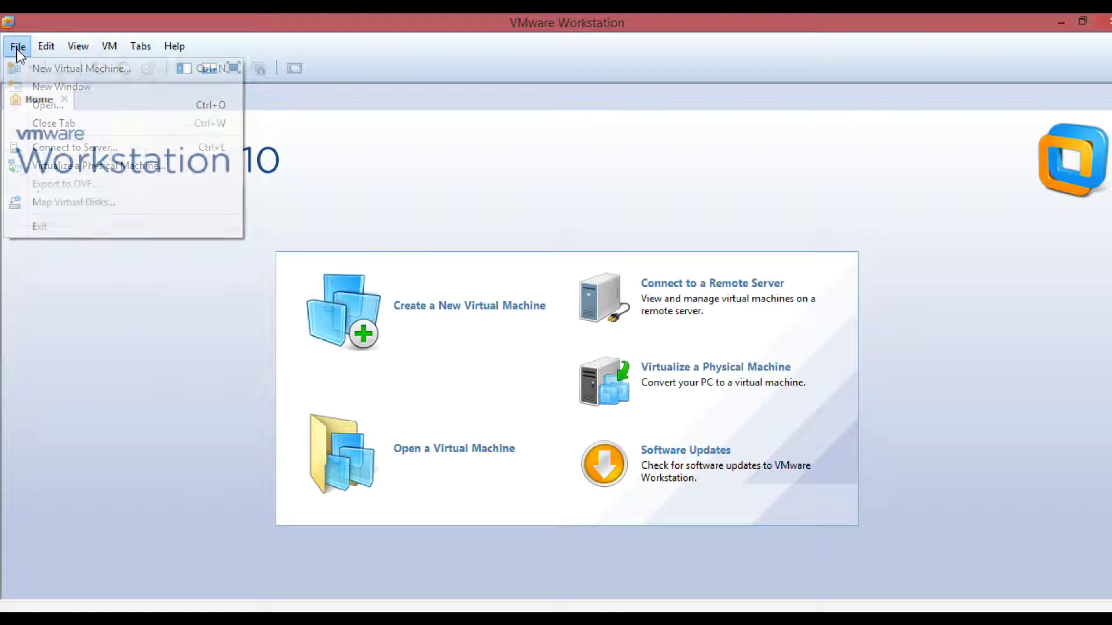
click(54, 106)
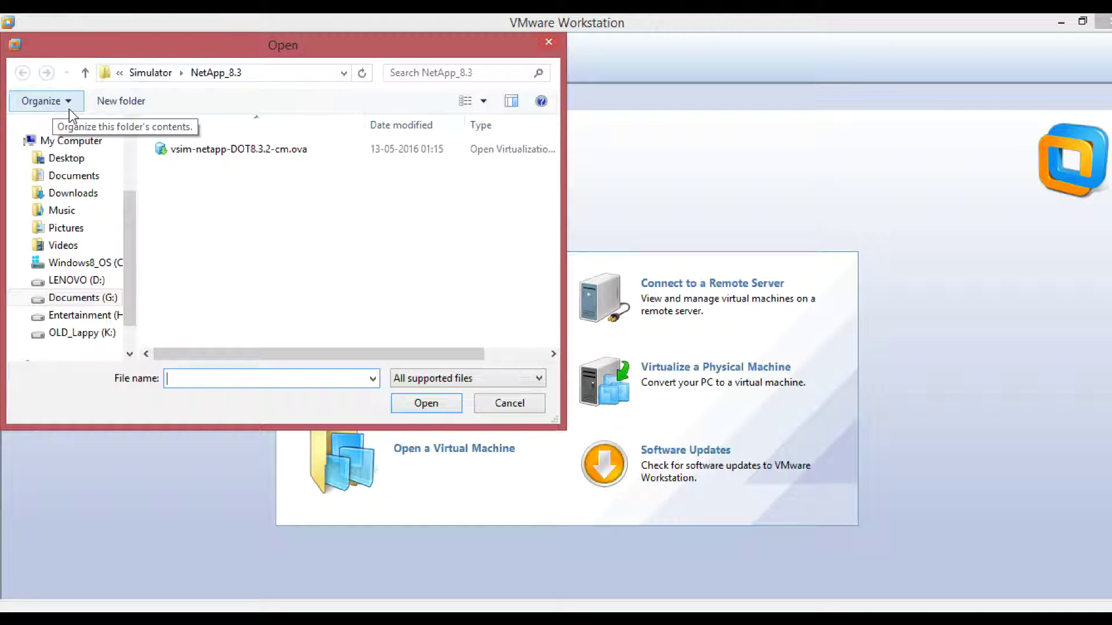
click(264, 70)
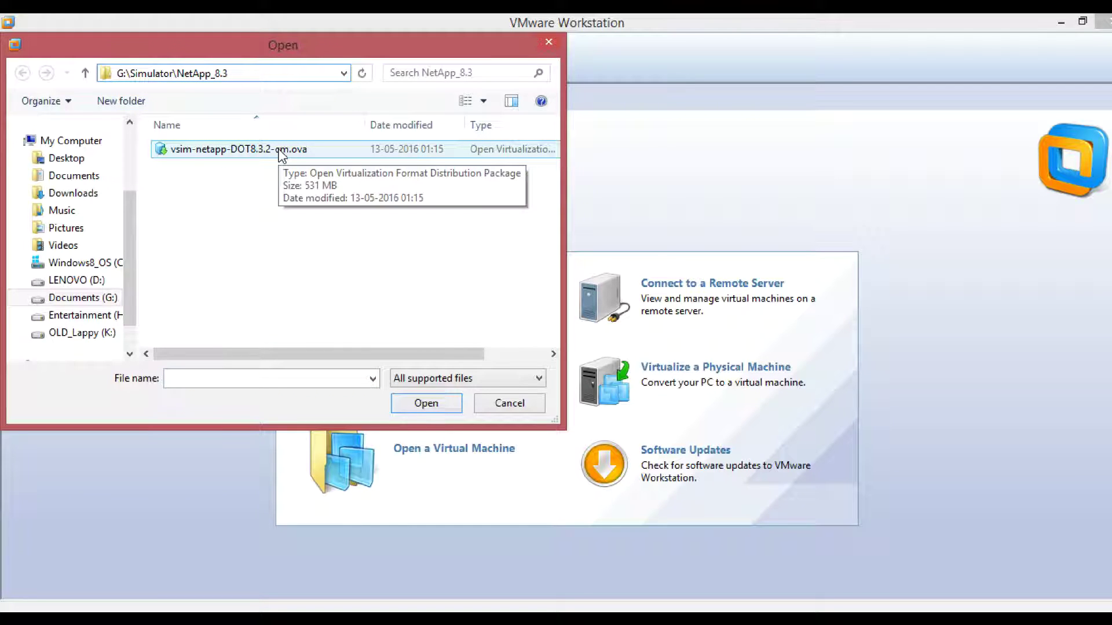
click(279, 152)
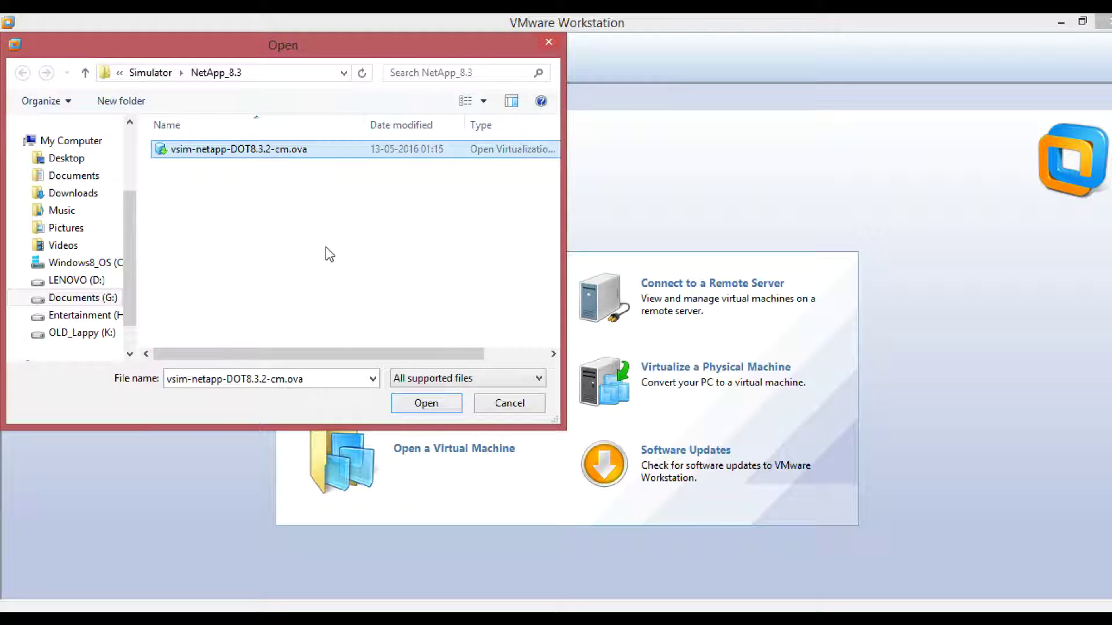
click(429, 403)
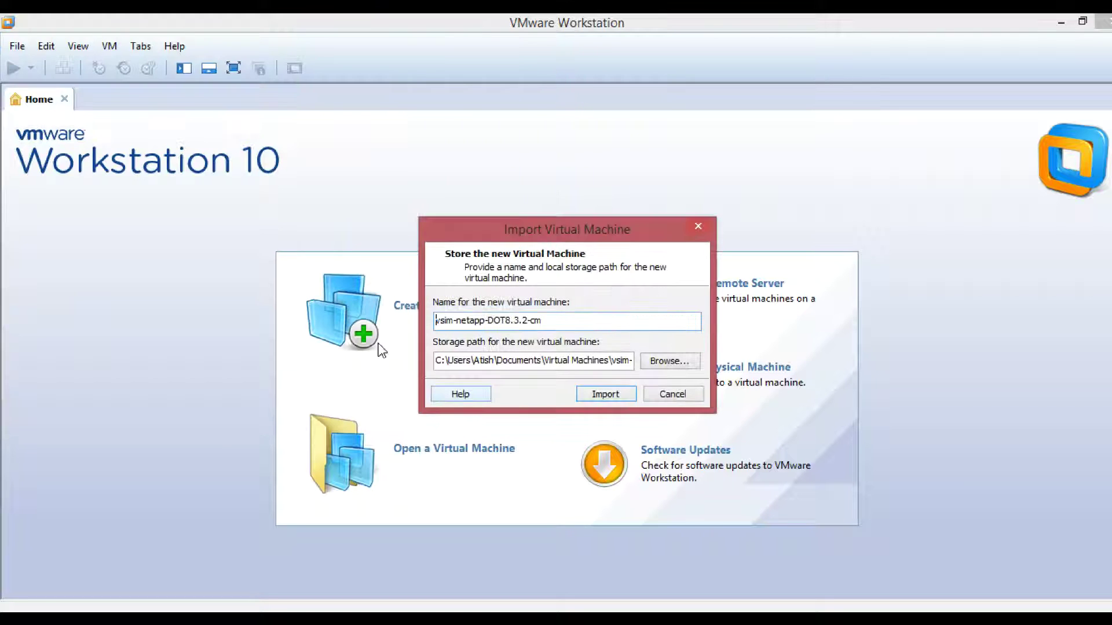
- Rename the imported VM to Cluster02, check its storage path ends in Cluster02, and import
drag(564, 321, 406, 317)
key(BackSpace)
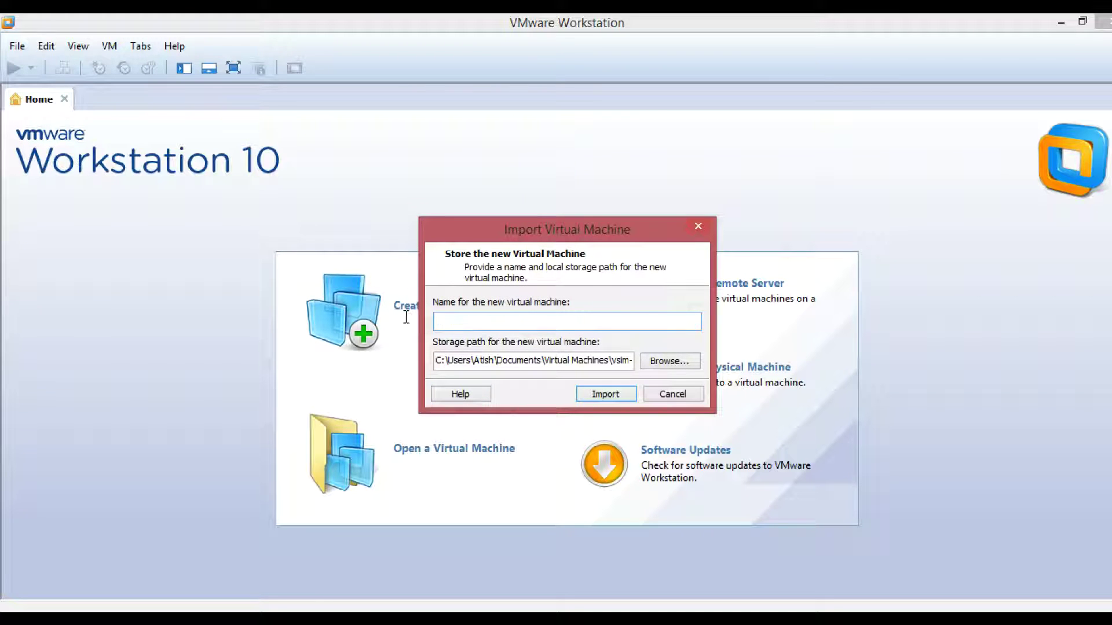
key(ctrl+z)
text(Cluster02)
drag(436, 360, 650, 372)
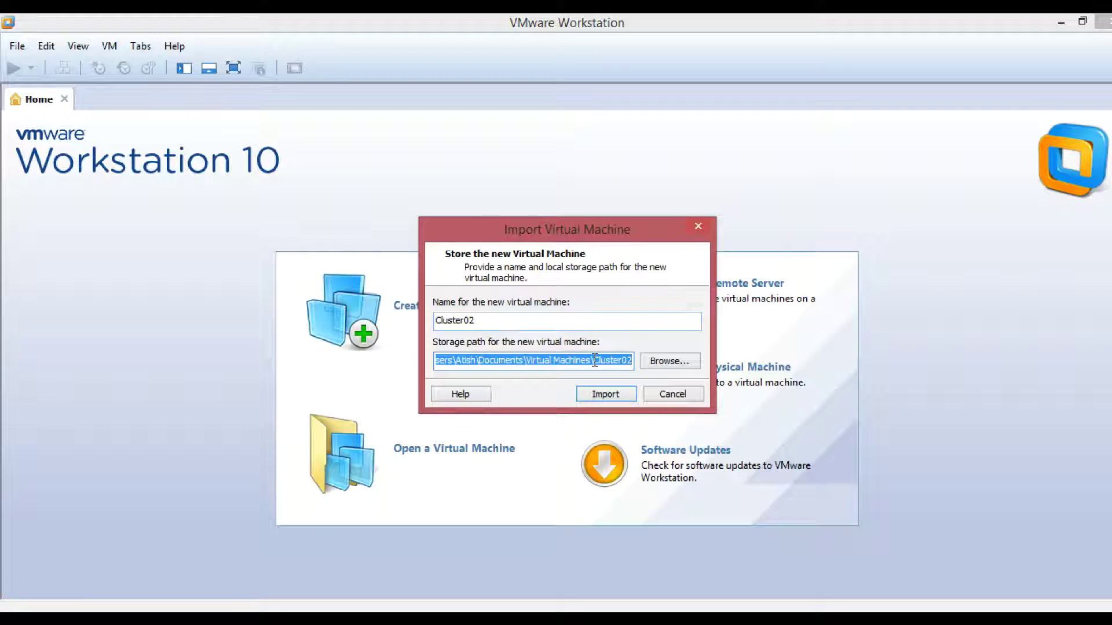
drag(594, 361, 641, 360)
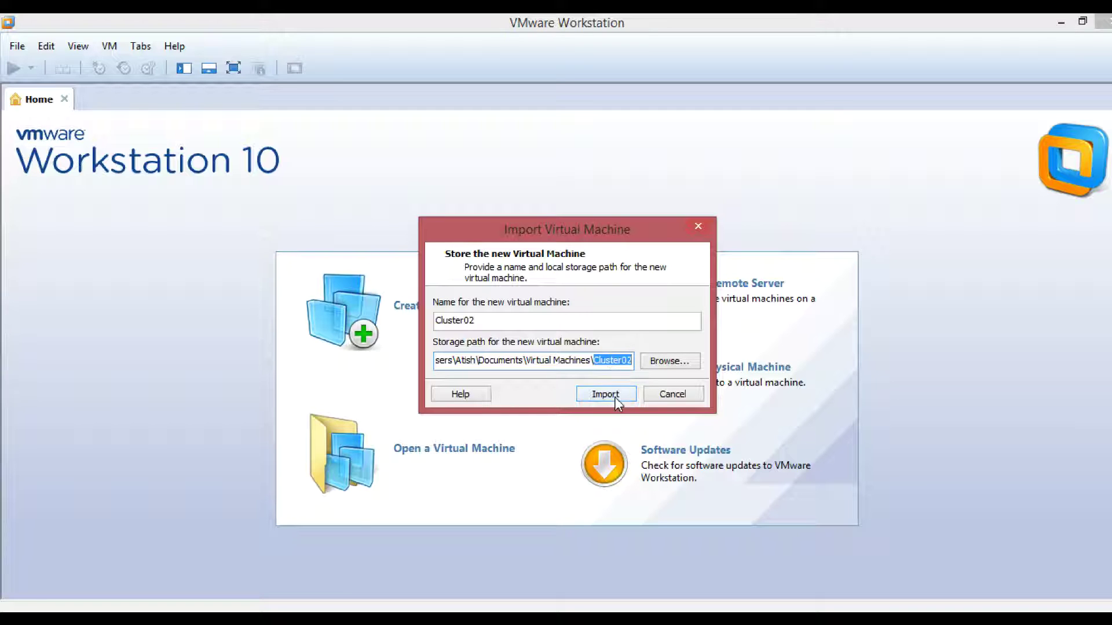
click(613, 393)
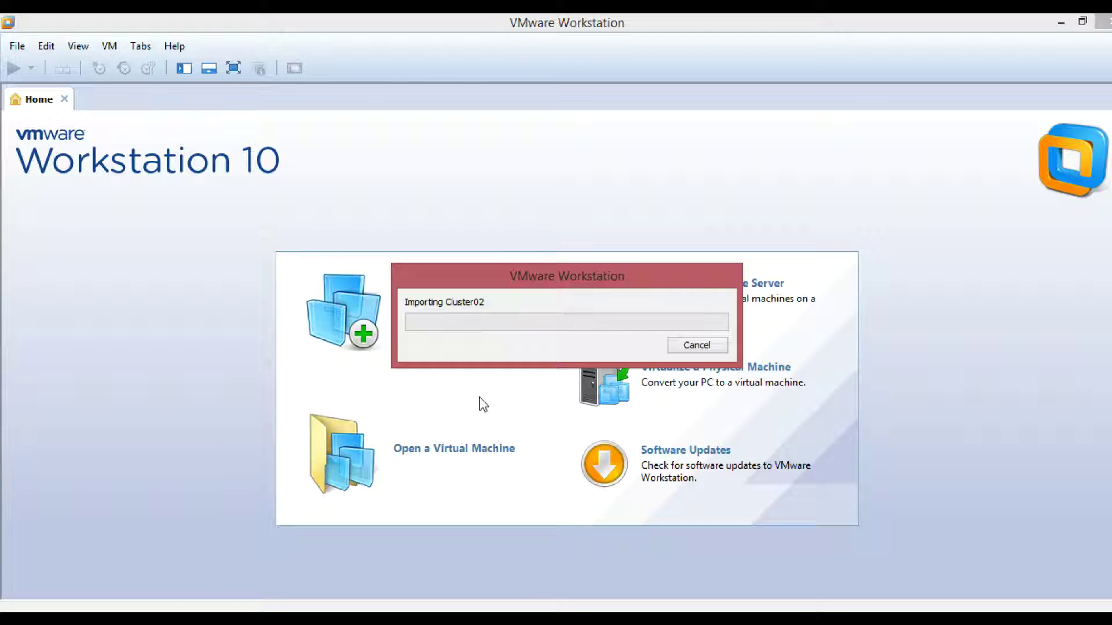
- View the Cluster02 .vmdk files in Documents\Virtual Machines\Cluster02, then return to VMware Workstation
click(202, 617)
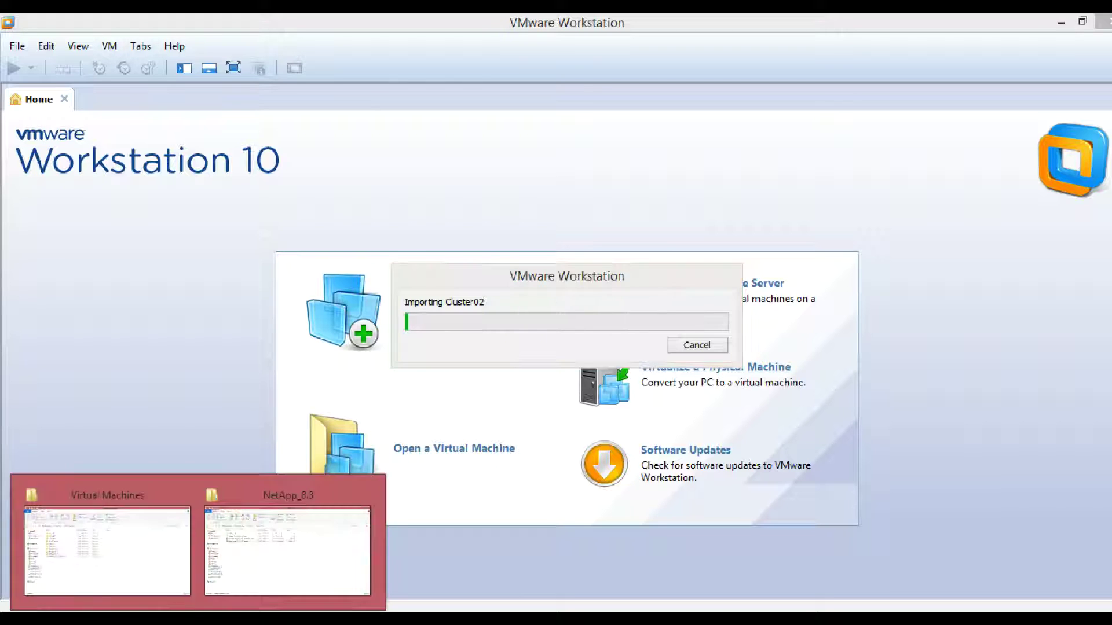
click(151, 560)
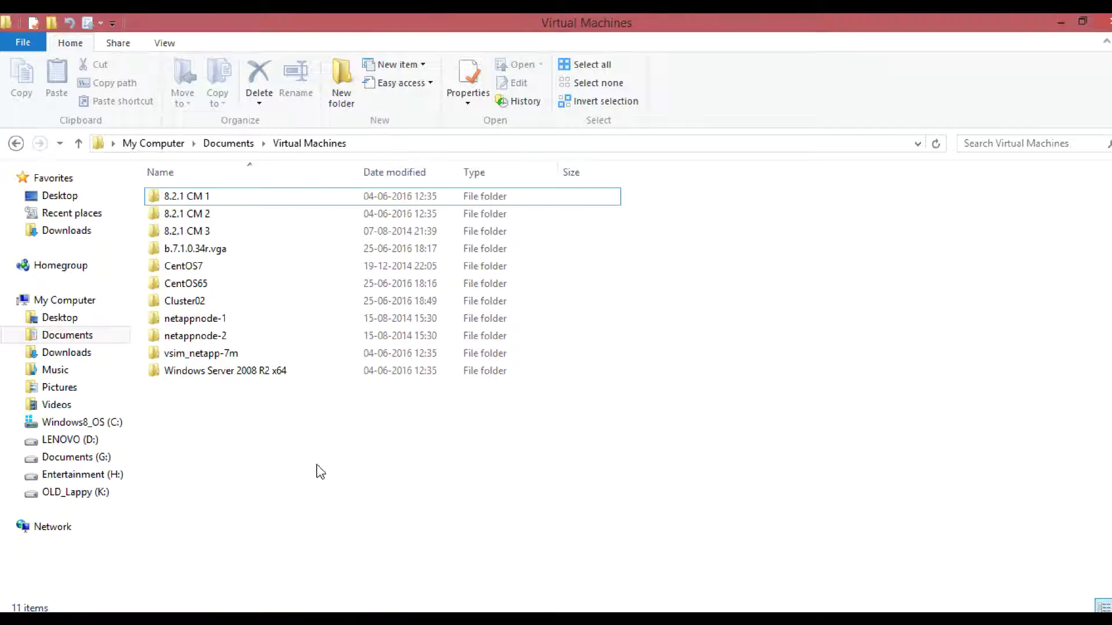
click(352, 145)
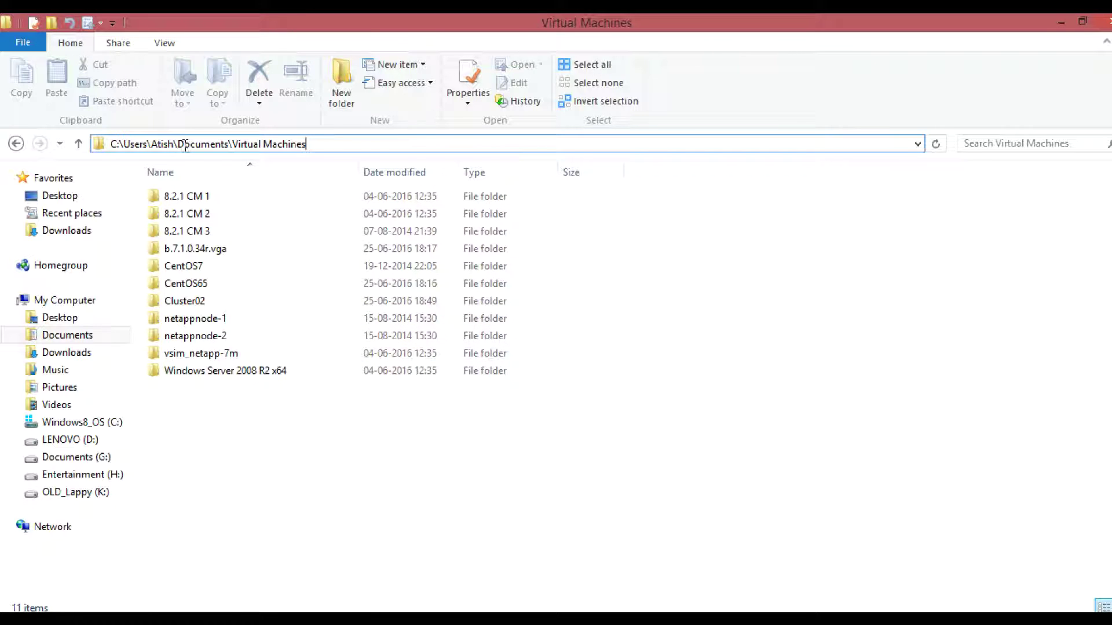
double_click(201, 305)
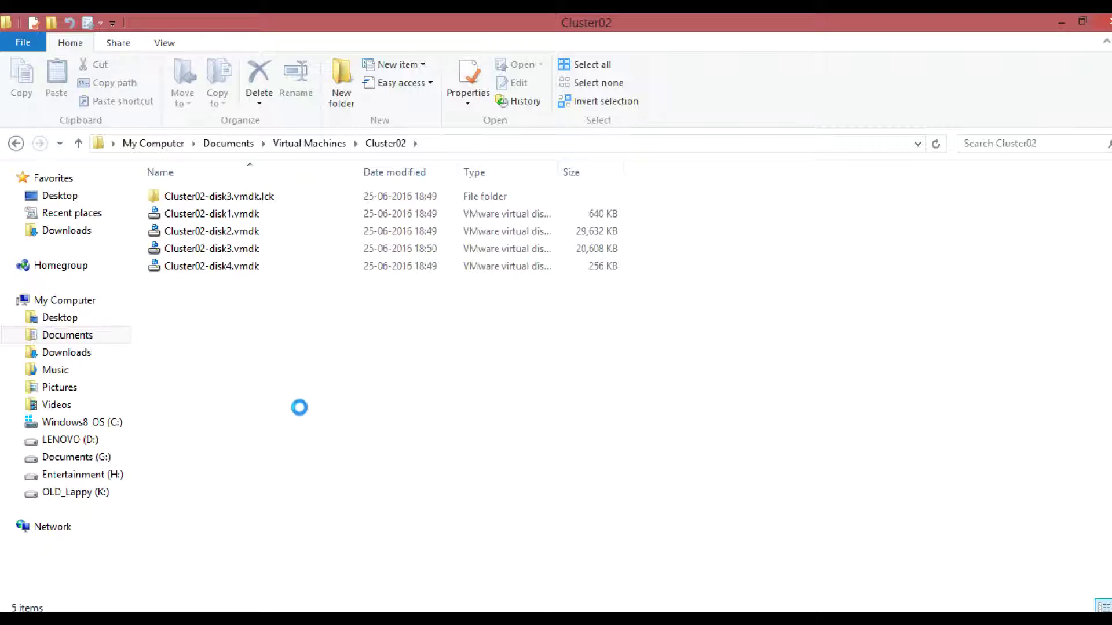
right_click(306, 398)
click(773, 569)
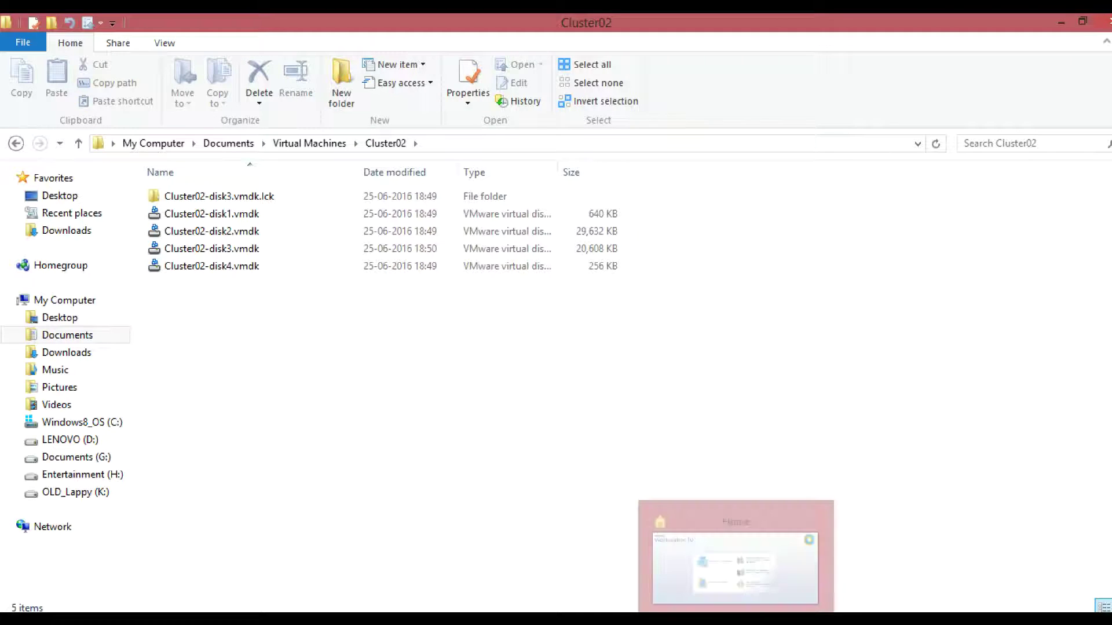
click(709, 559)
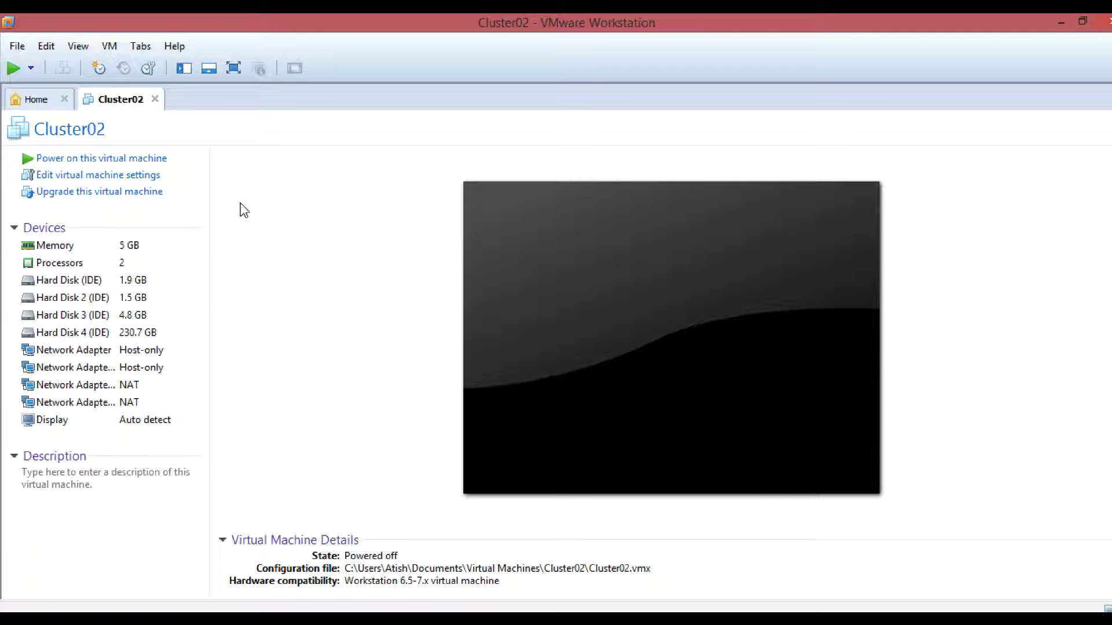
click(47, 50)
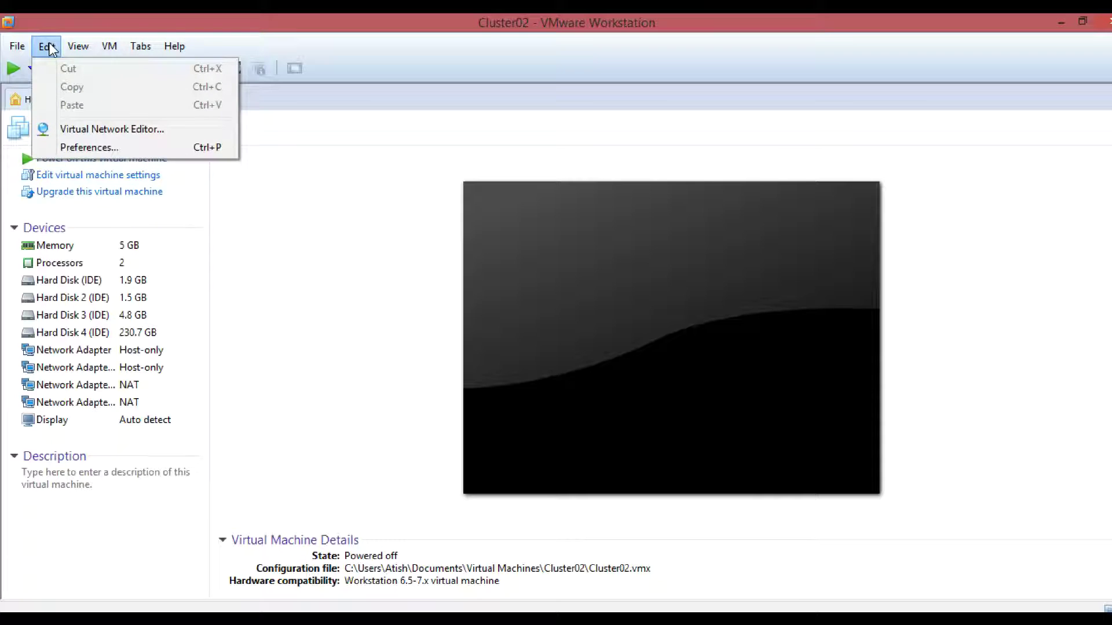
click(112, 131)
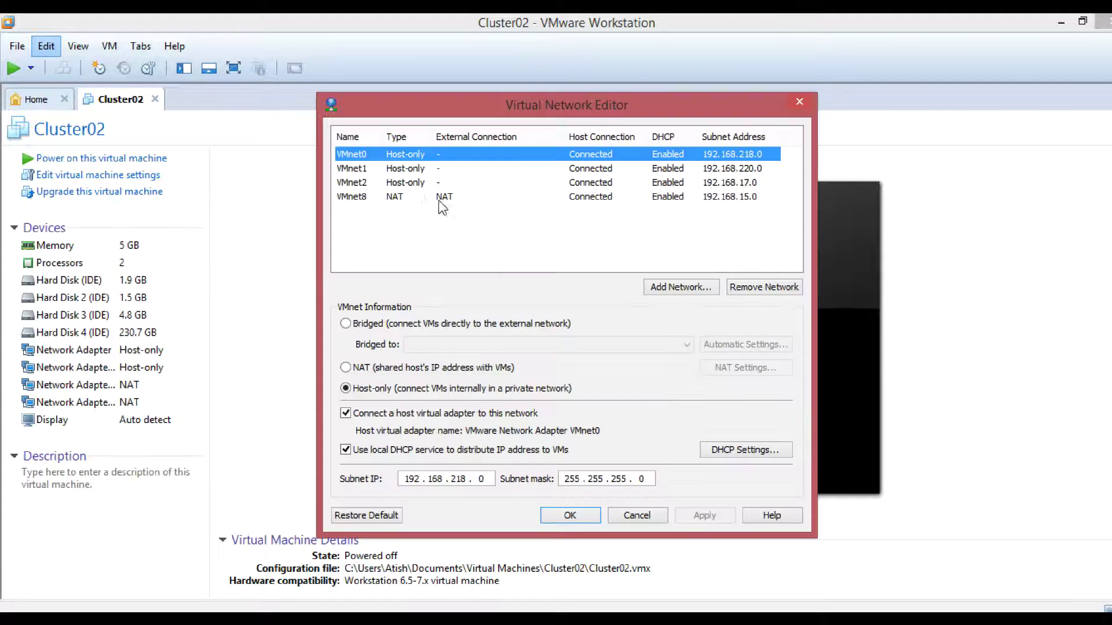
click(397, 198)
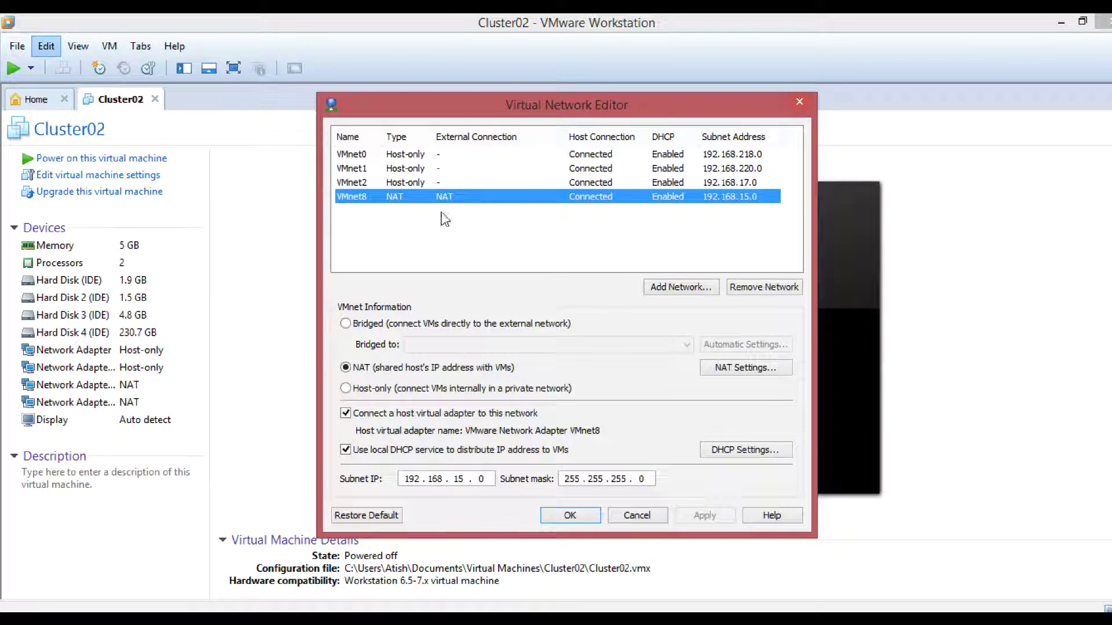
click(748, 450)
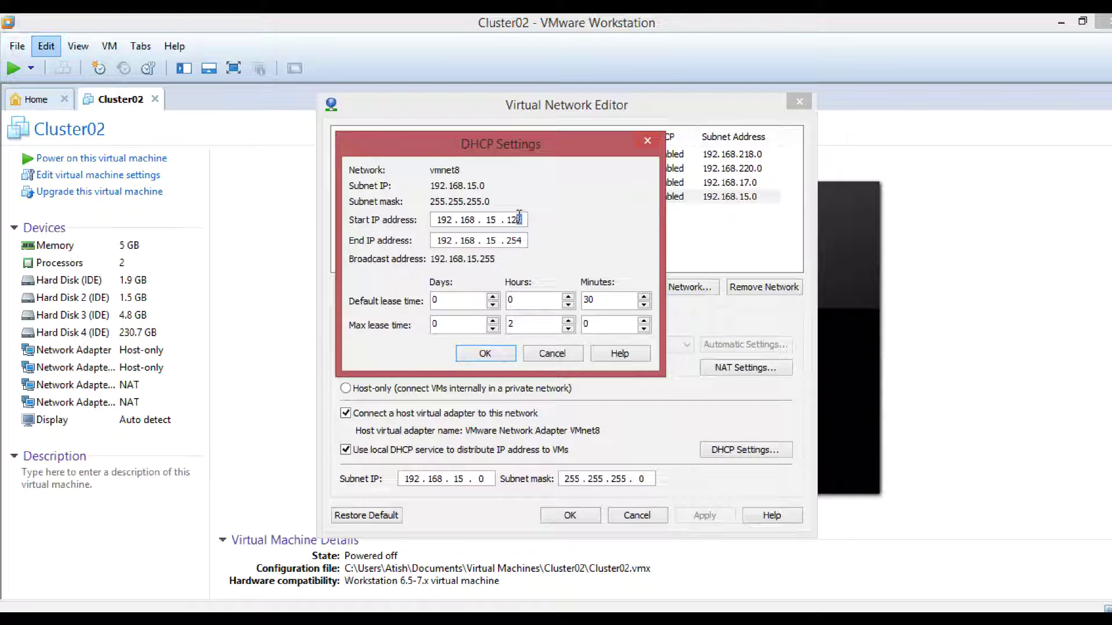
click(526, 240)
click(560, 353)
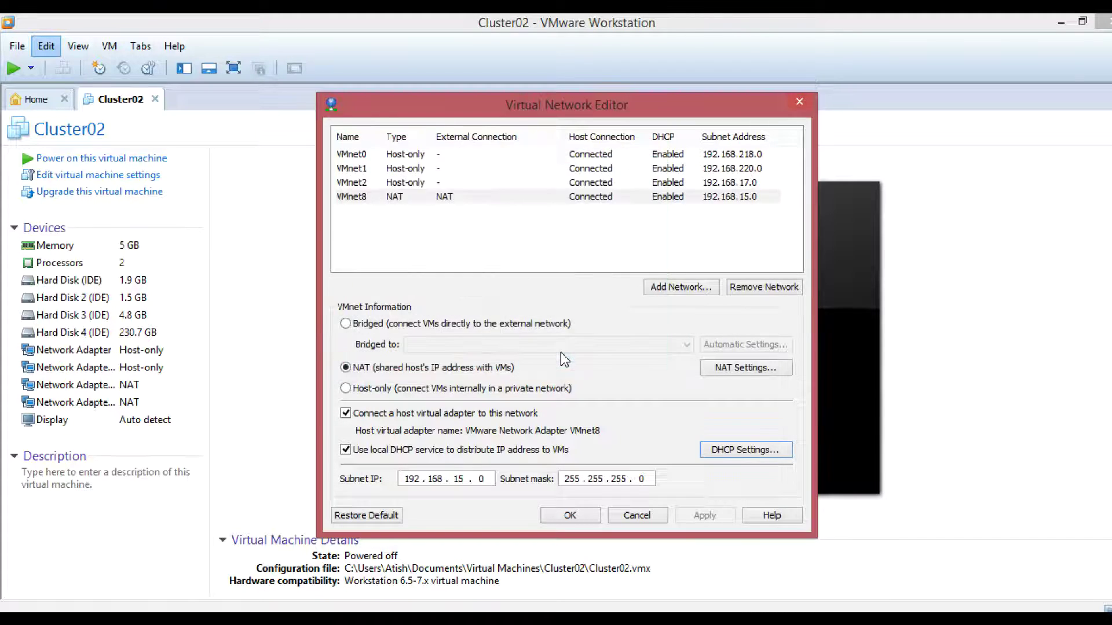
click(495, 203)
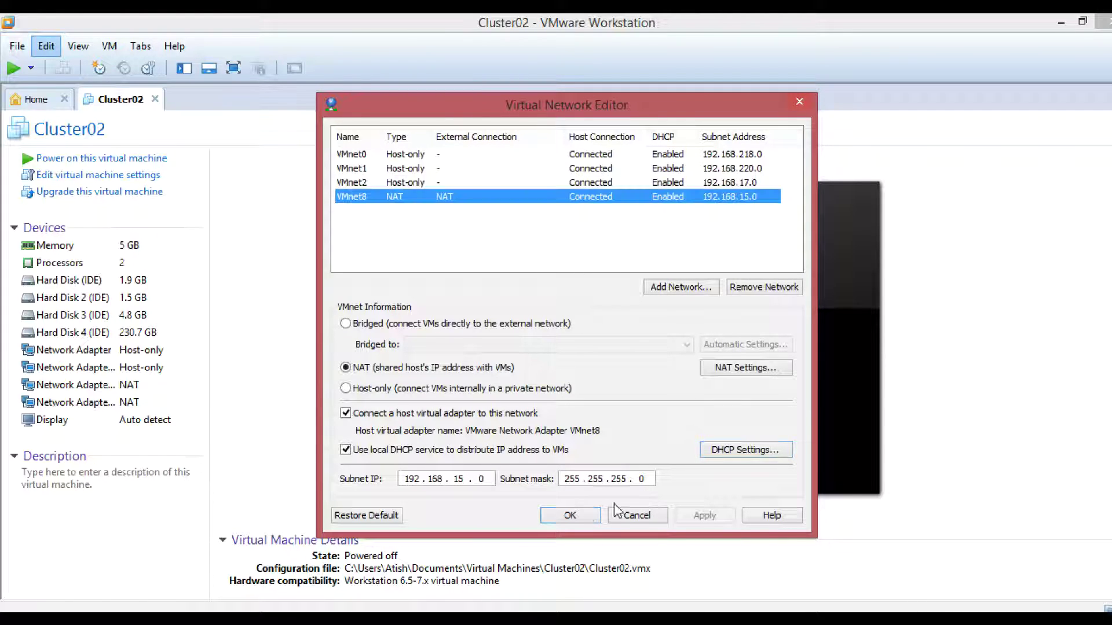
click(583, 513)
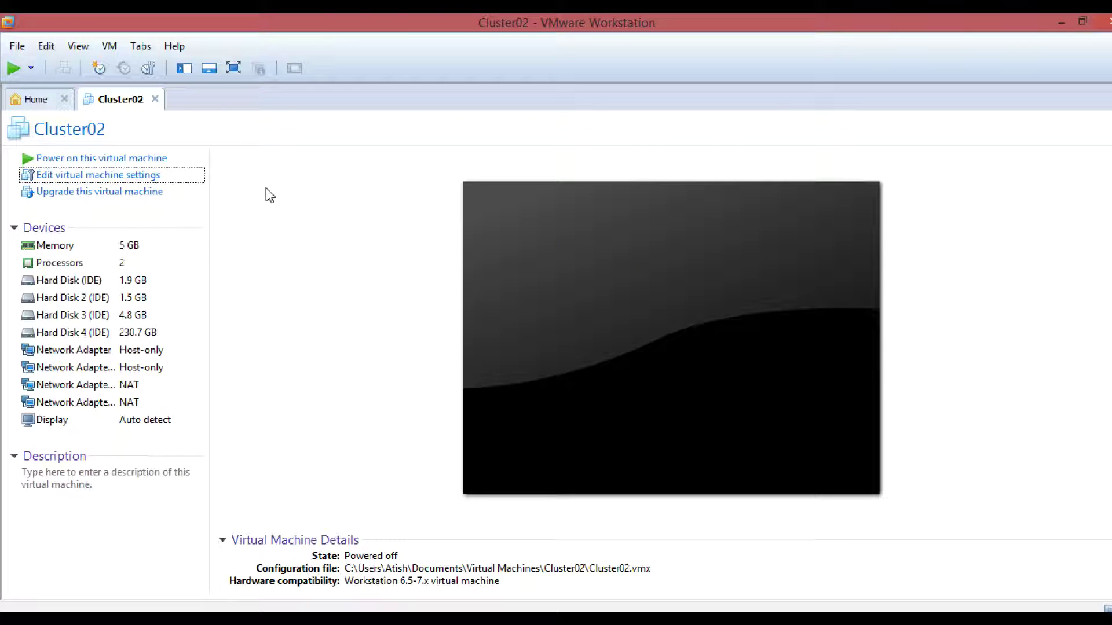
- Power on Cluster02 and press Ctrl+C during boot to reach the ONTAP 8.3.2 boot menu
click(118, 160)
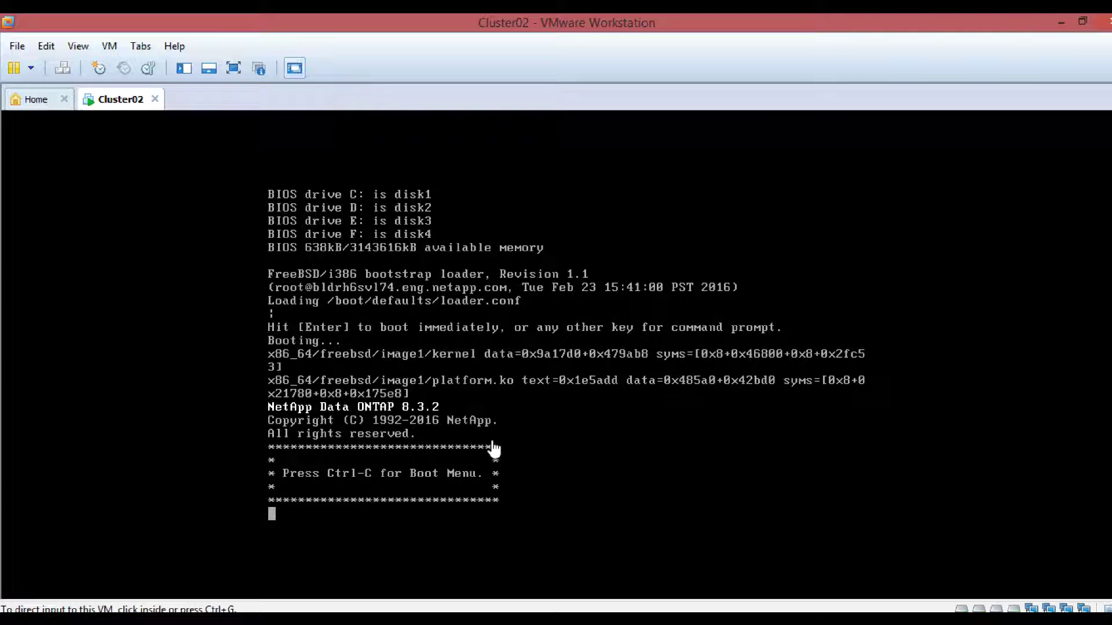
click(538, 448)
key(ctrl+c)
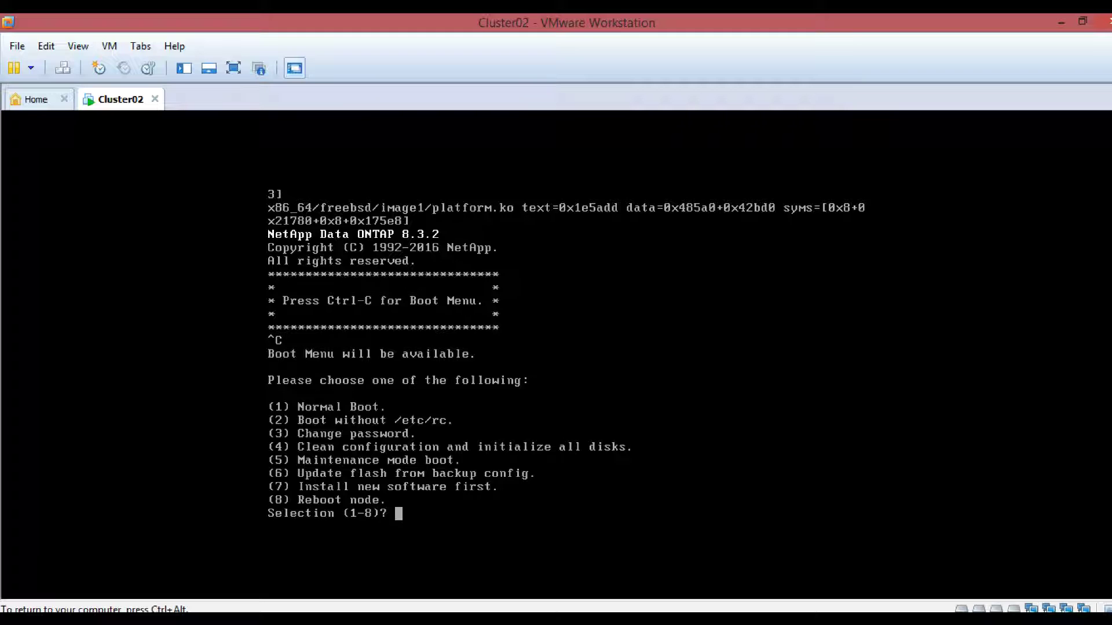
- Choose boot menu option 4 and answer y to both disk-zeroing confirmations
text(4)
key(Return)
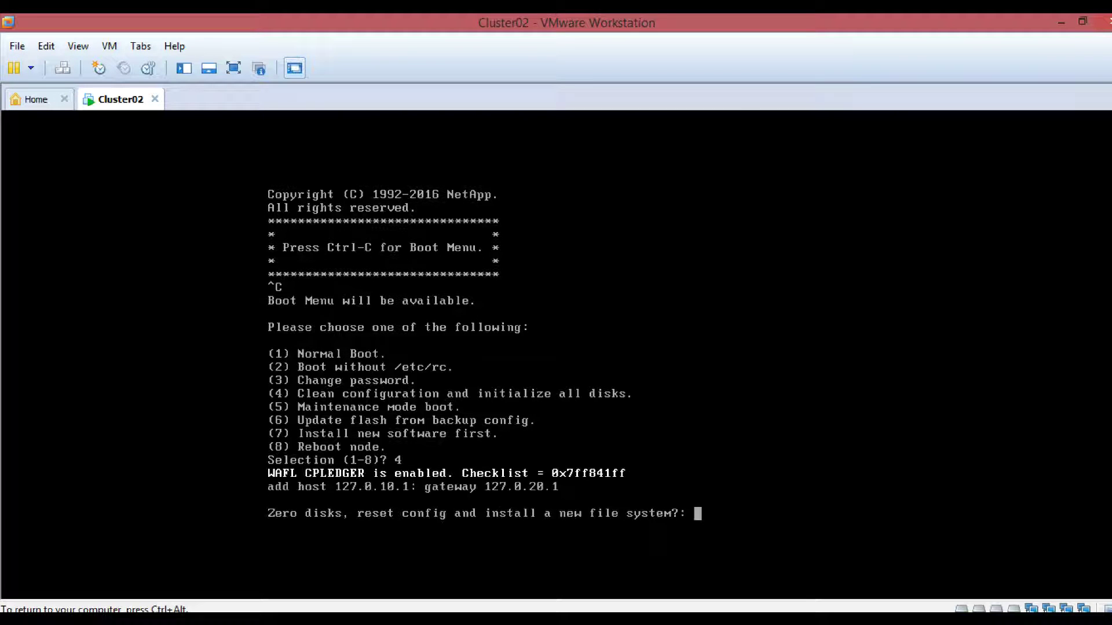
text(y)
key(Return)
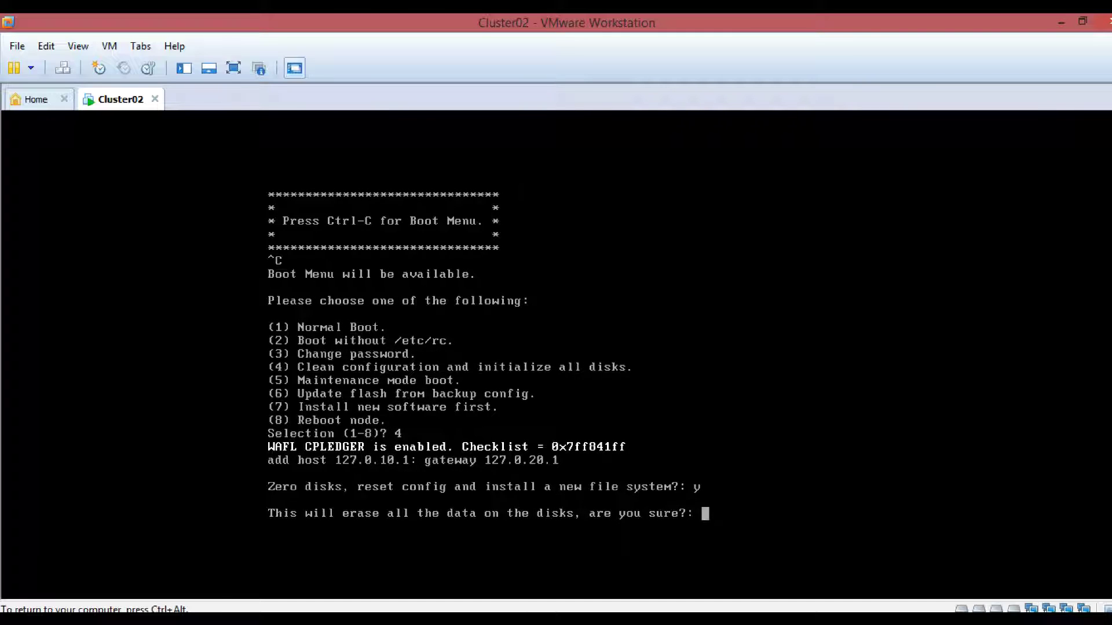
text(y)
key(Return)
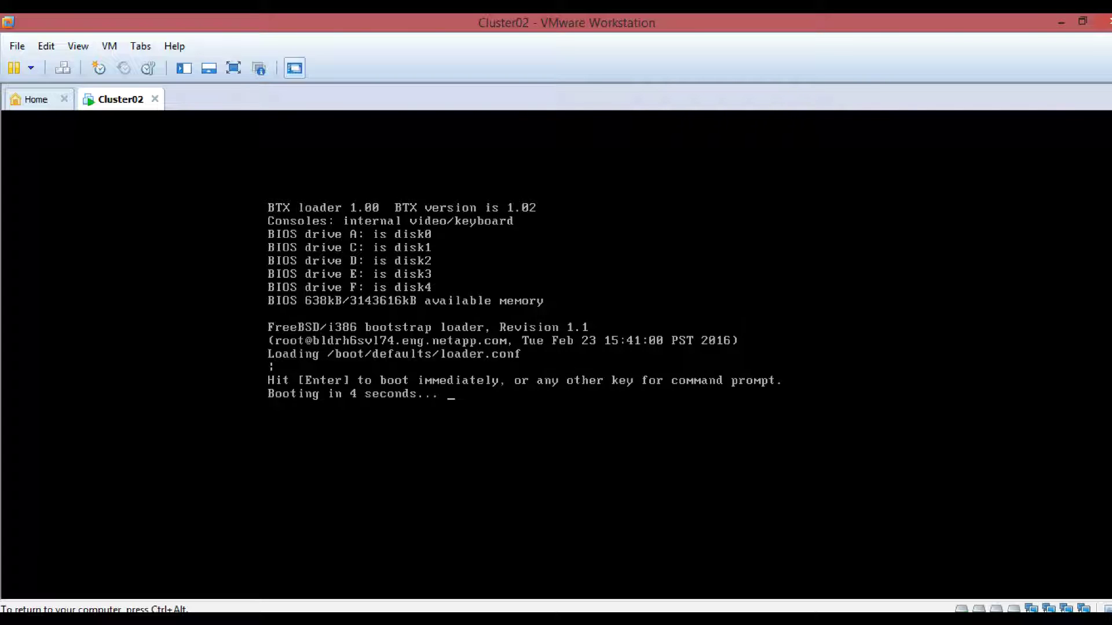
- Skip the bootloader countdown to boot immediately and let disk initialization finish
key(Return)
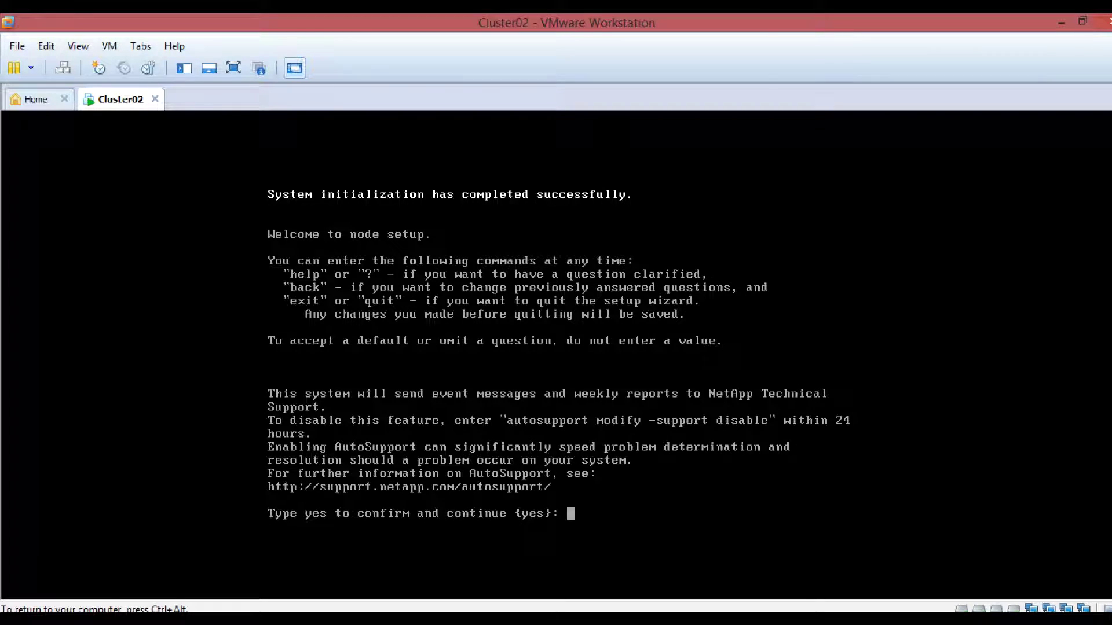
- Exit the node setup wizard and log in to the console as admin
key(ctrl+alt)
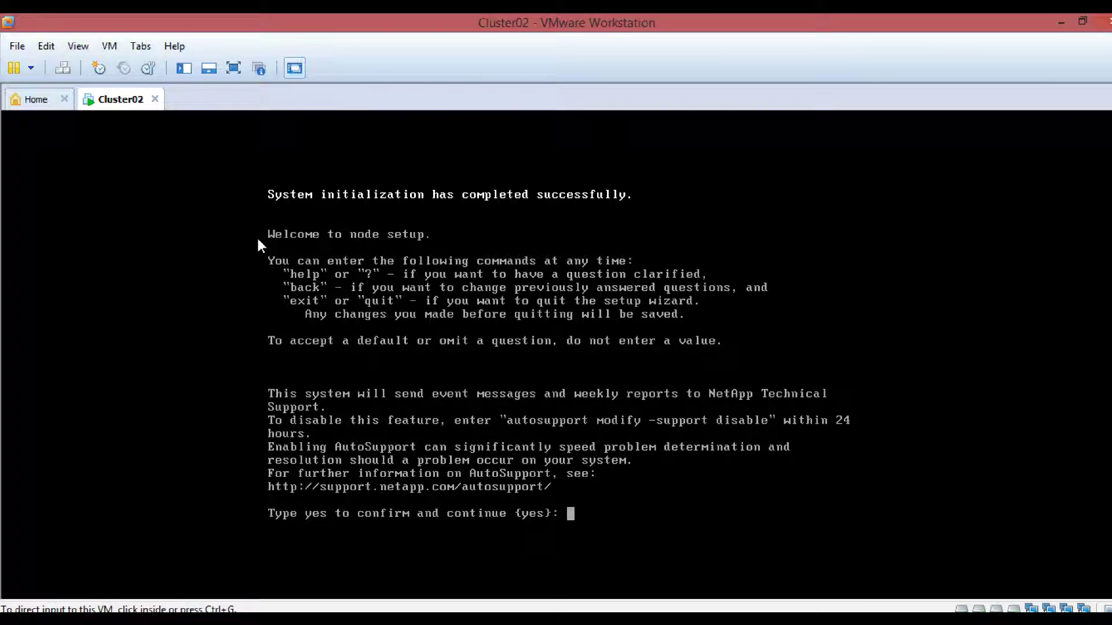
click(577, 419)
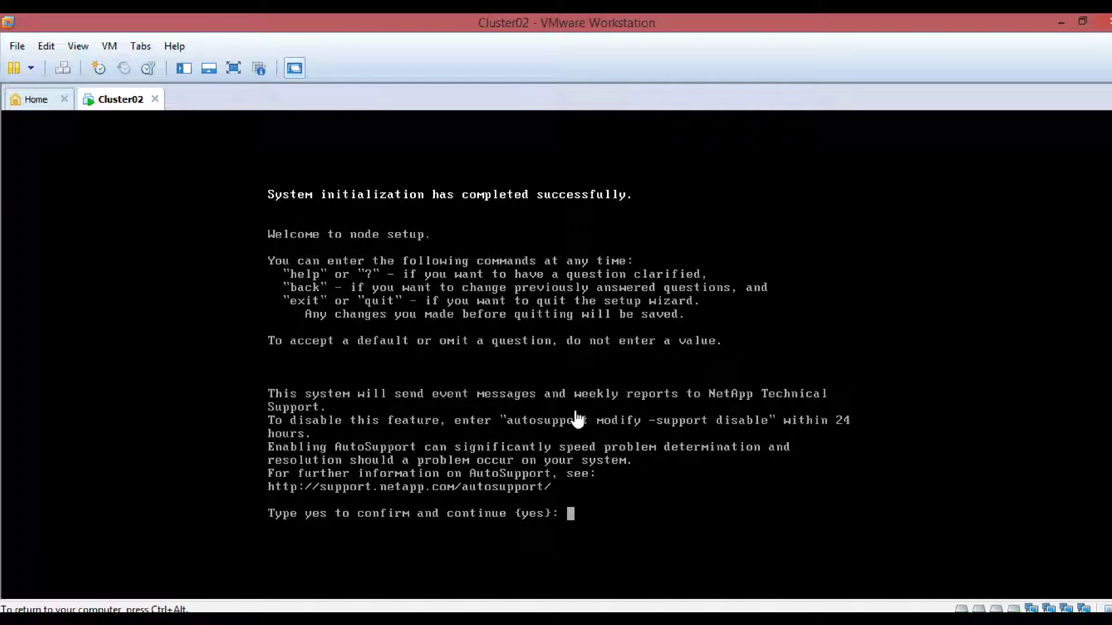
text(exit)
key(Return)
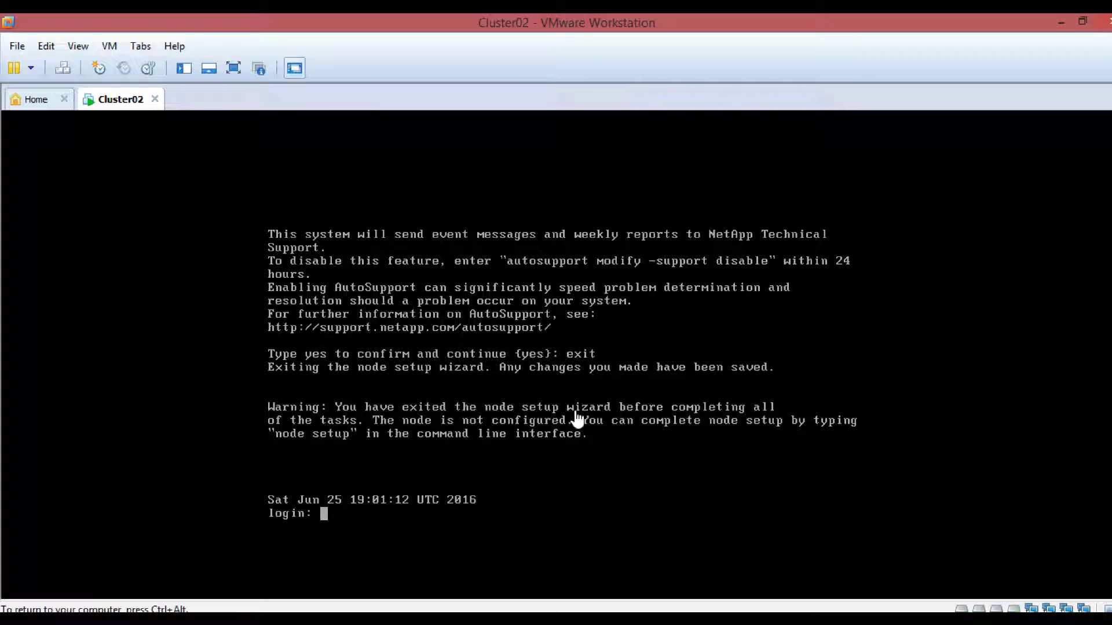
text(admin)
key(Return)
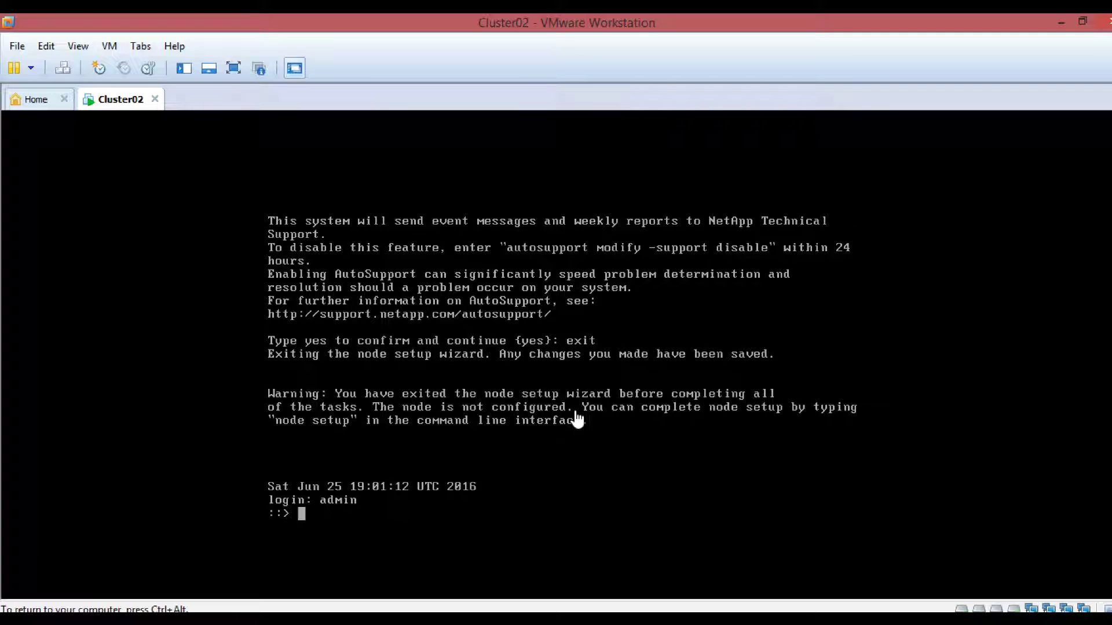
- Run the 'cluster setup' command at the cluster shell
key(ctrl+alt)
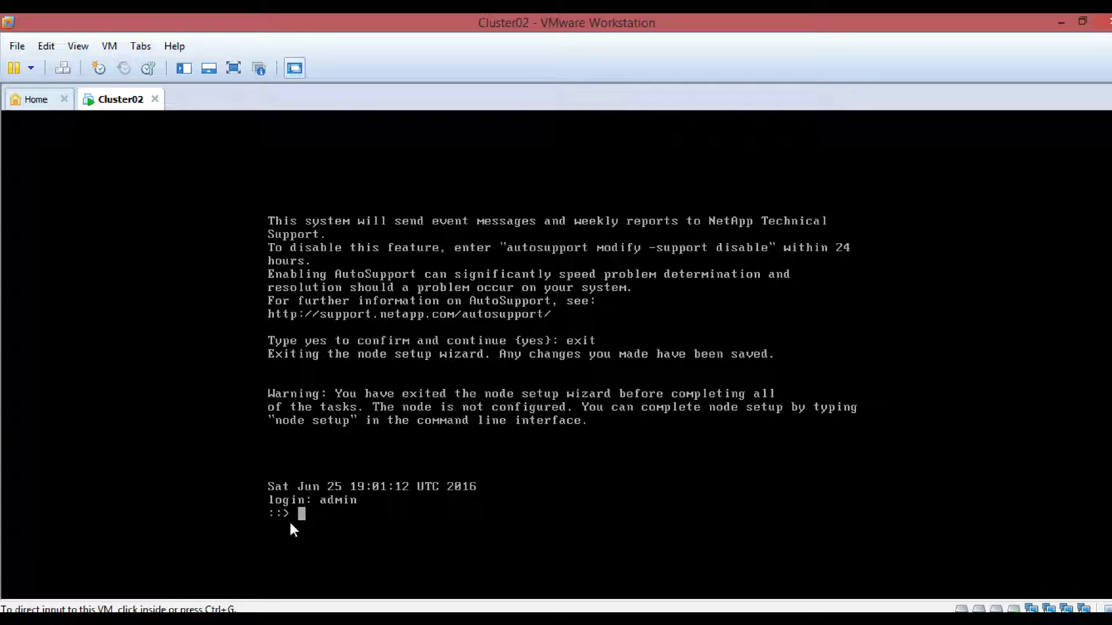
click(312, 522)
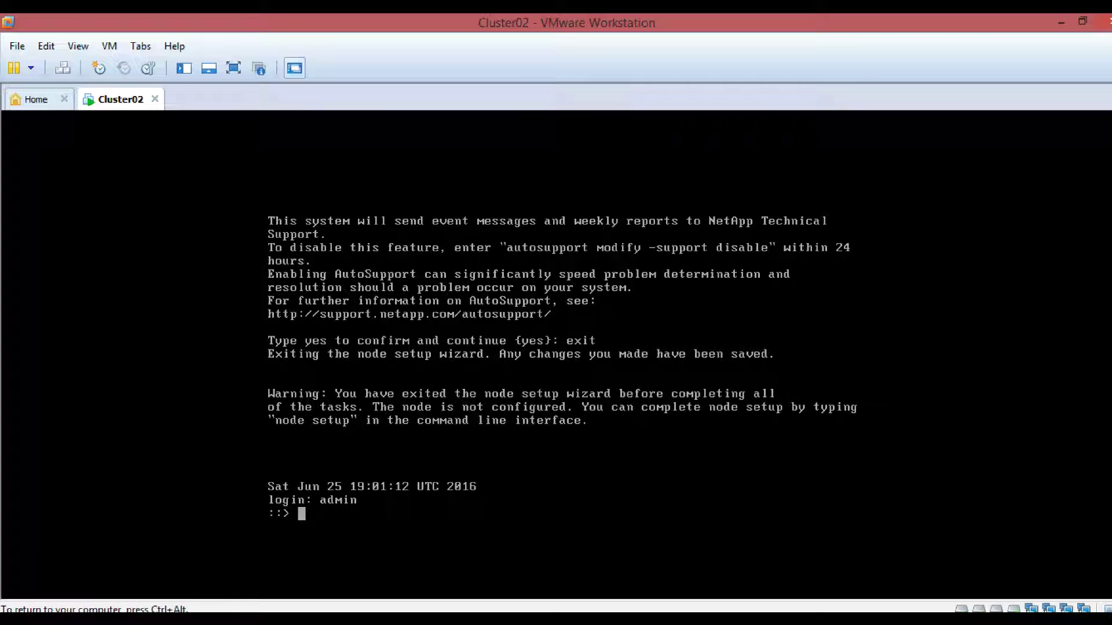
text(clut)
key(BackSpace)
text(ster setup)
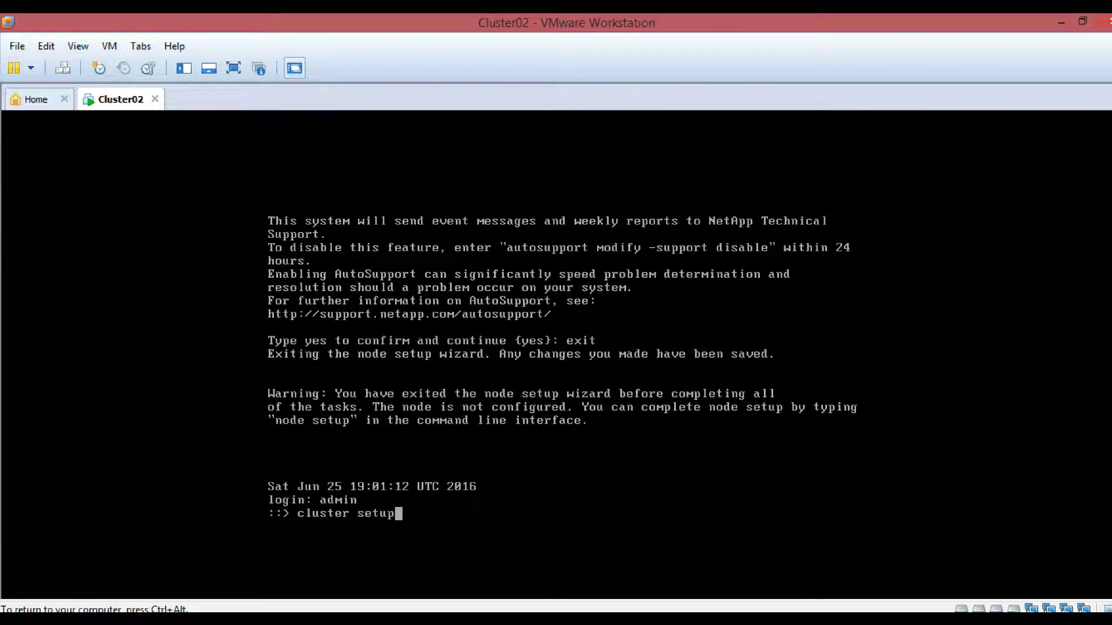
key(Return)
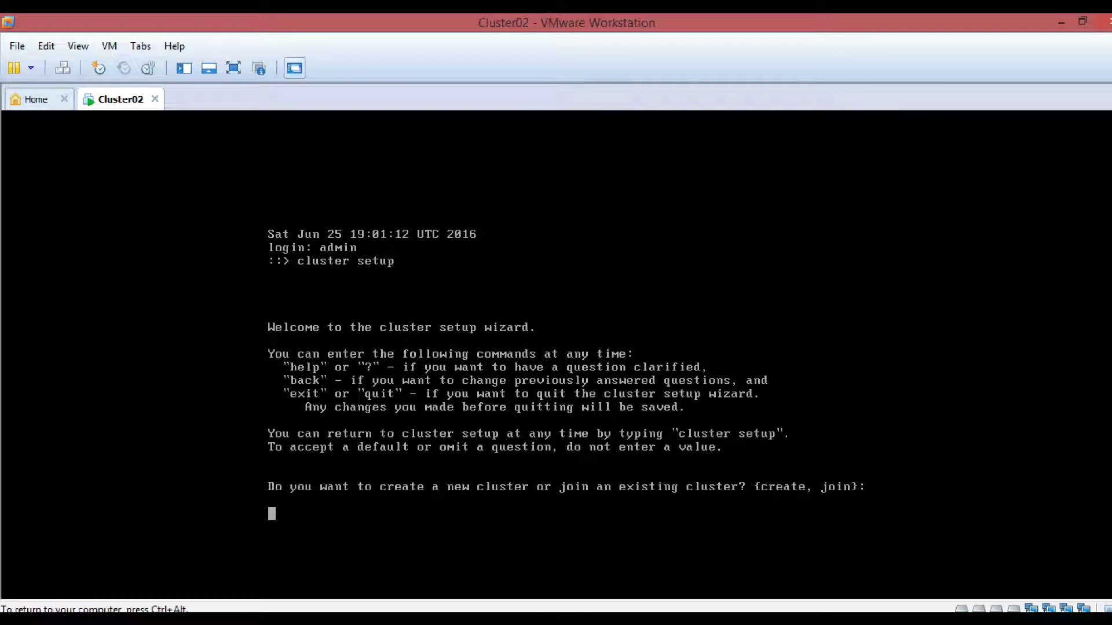
- Answer create, no to single-node cluster, and yes to using network switches
text(create)
key(Return)
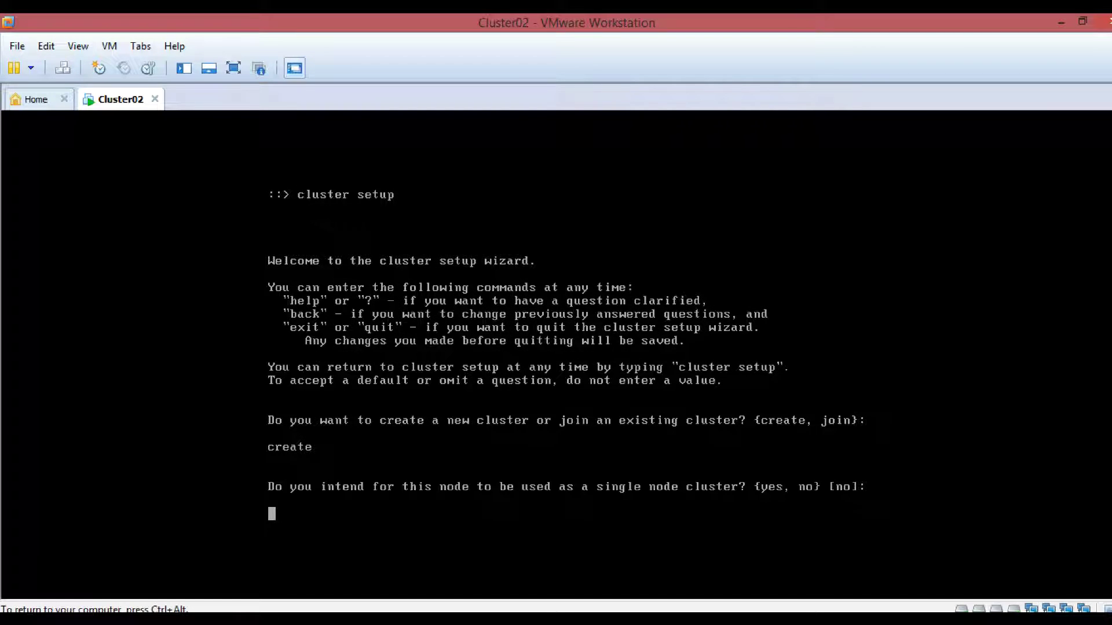
text(no)
key(Return)
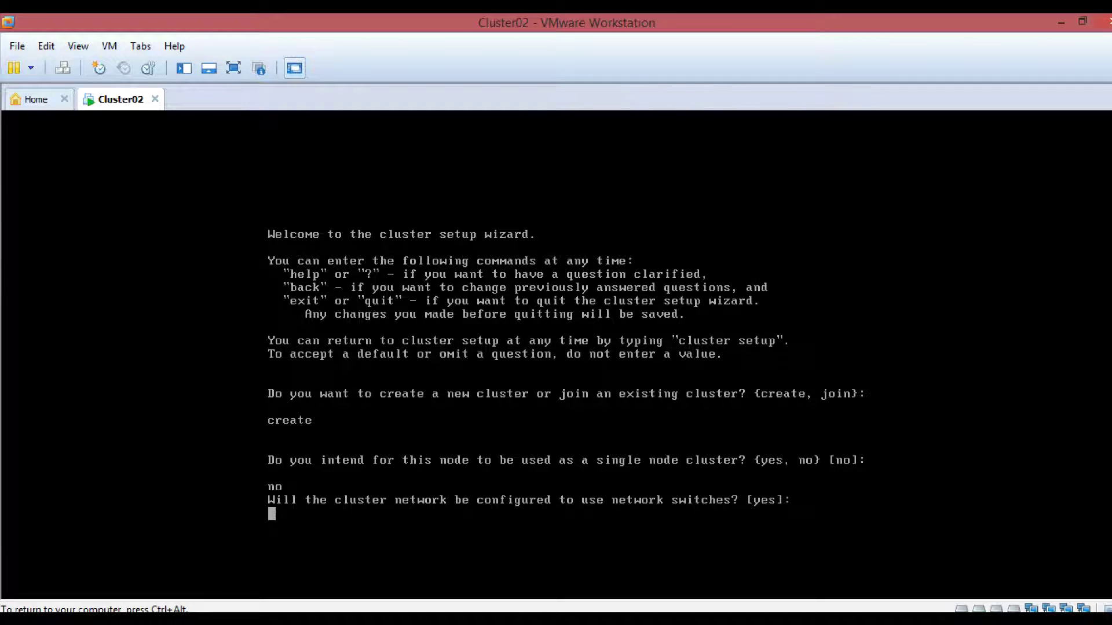
text(yes)
key(Return)
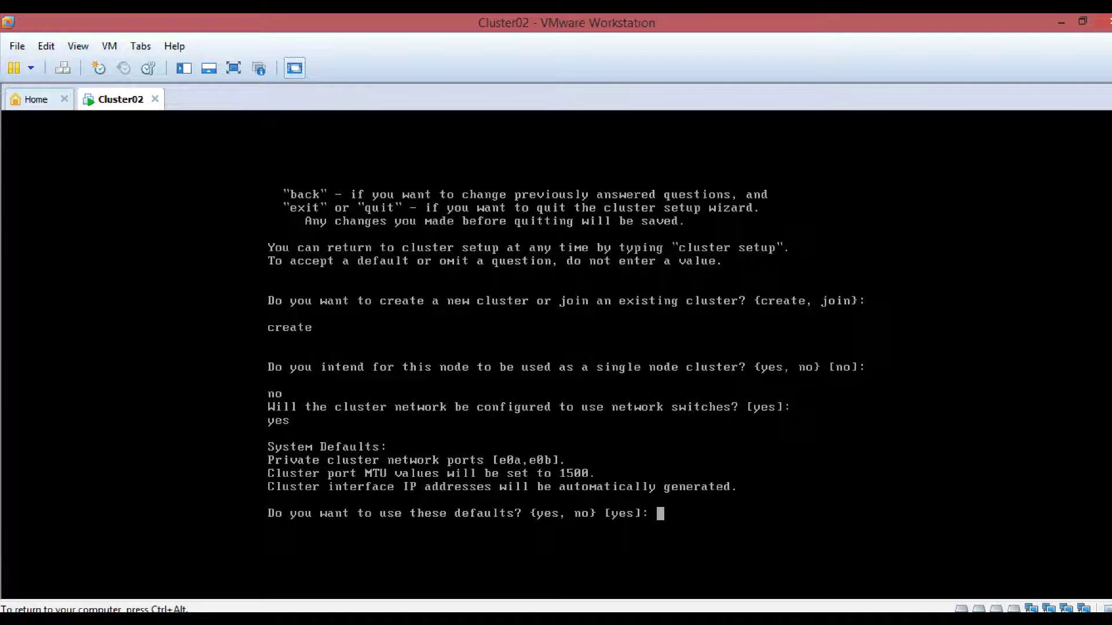
key(ctrl+alt)
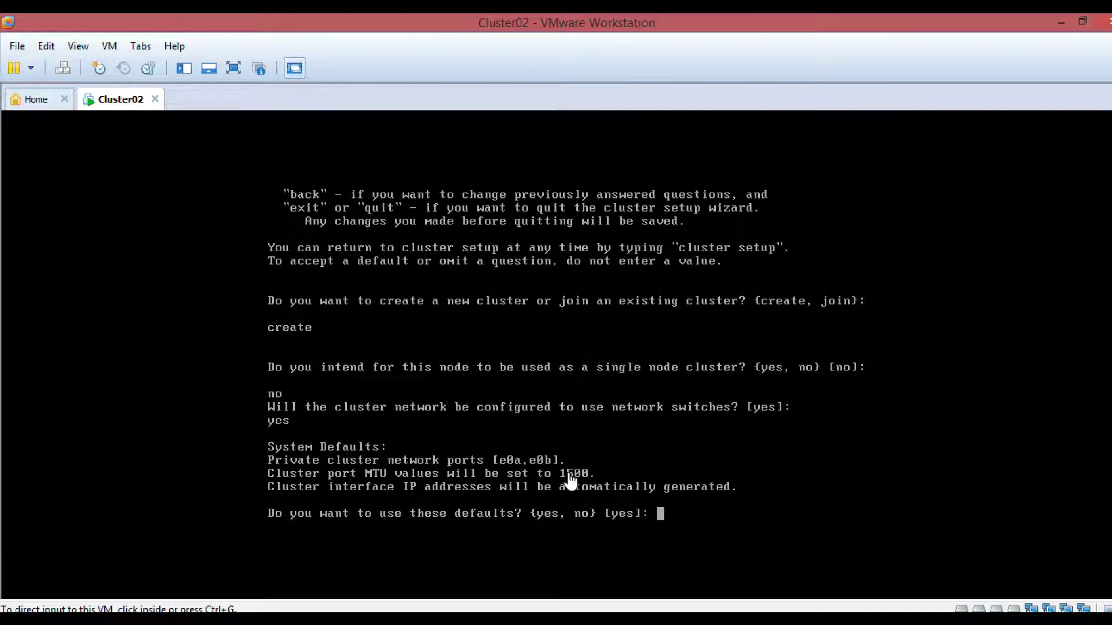
click(647, 488)
- Accept the network defaults, enter the admin password twice after a mismatch, and name the cluster Cluster02
key(Return)
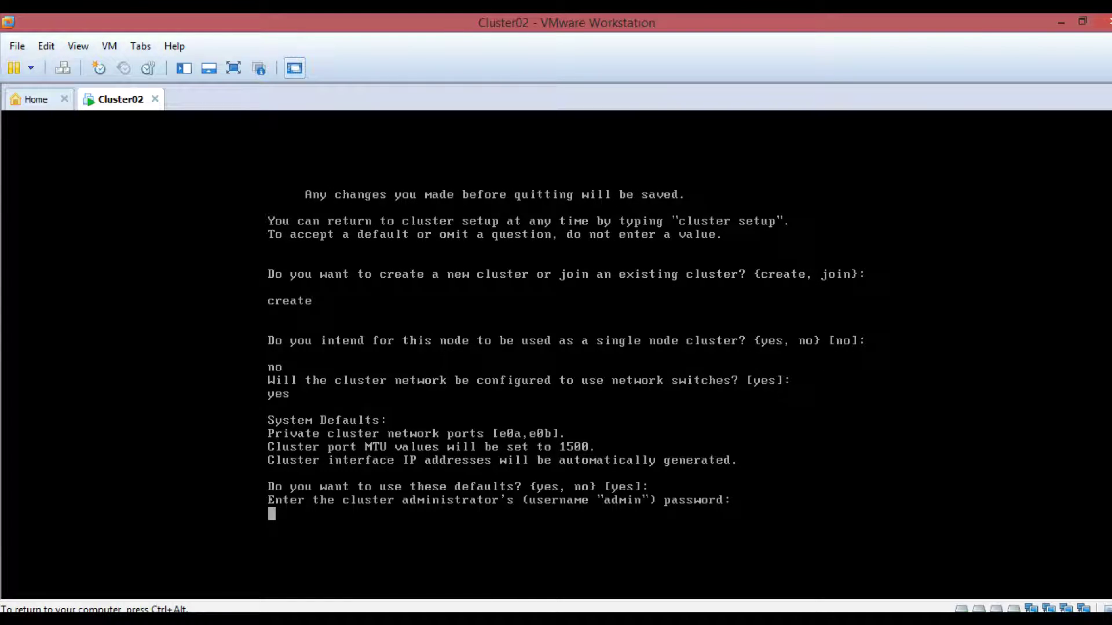
key(Return)
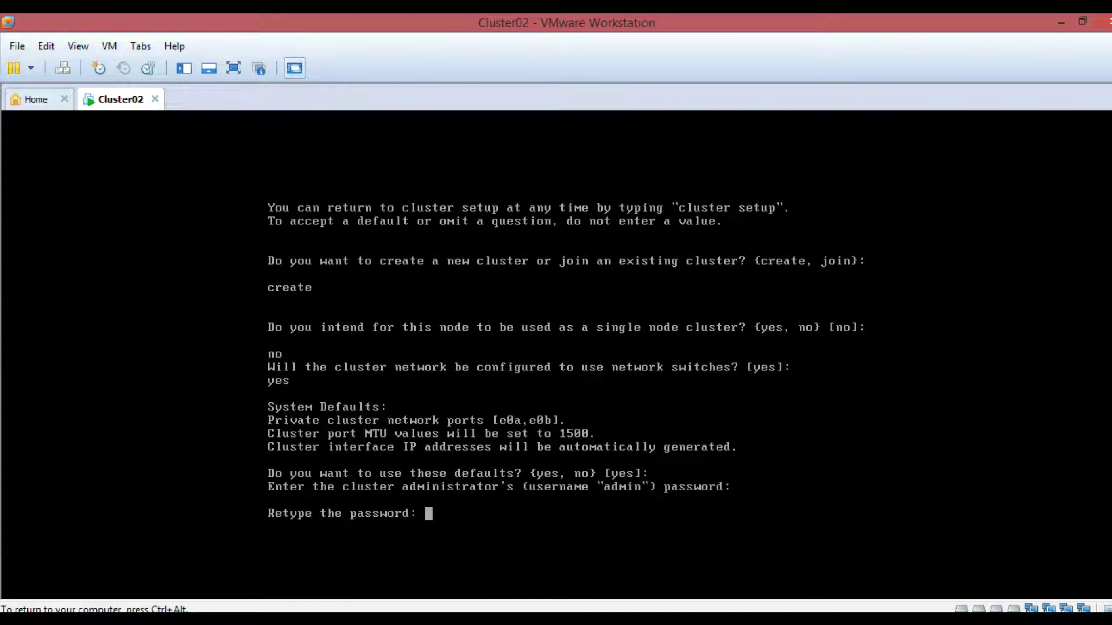
key(Return)
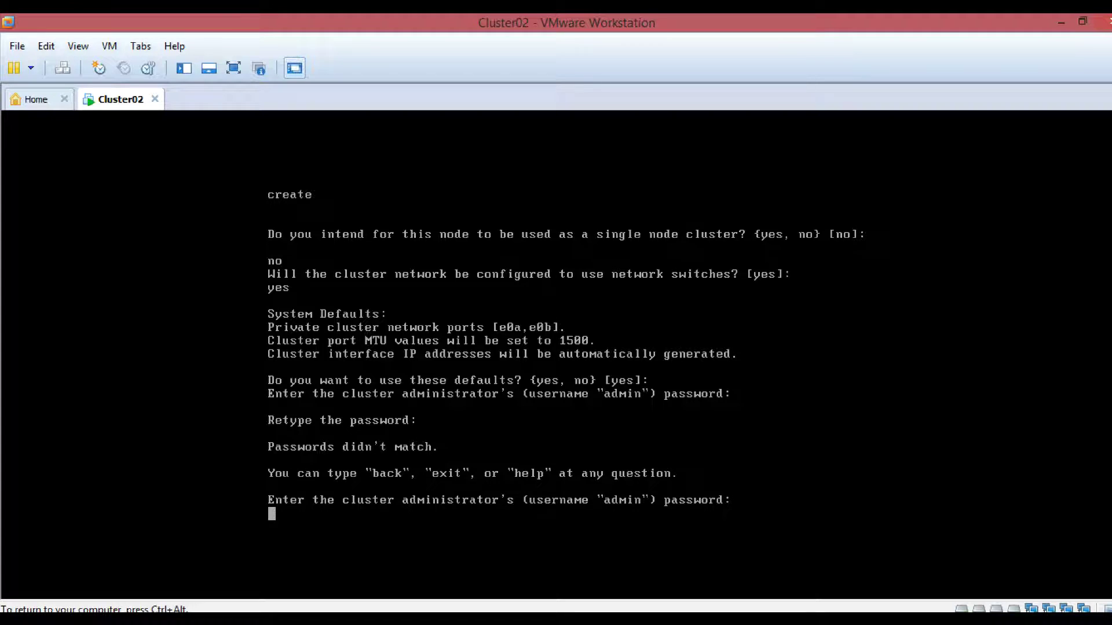
key(Return)
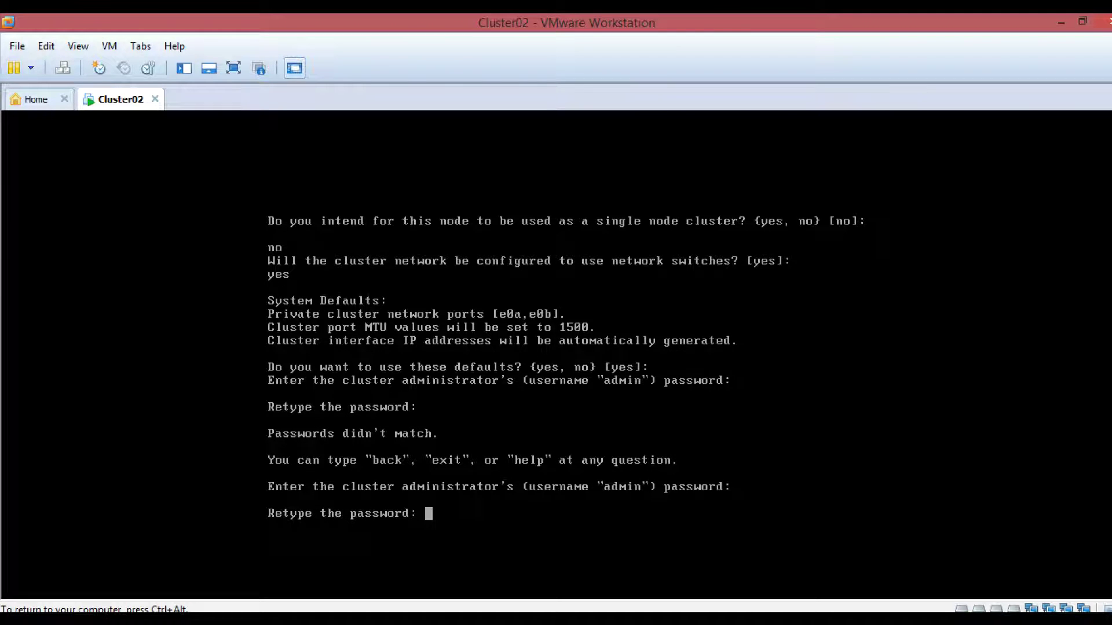
key(Return)
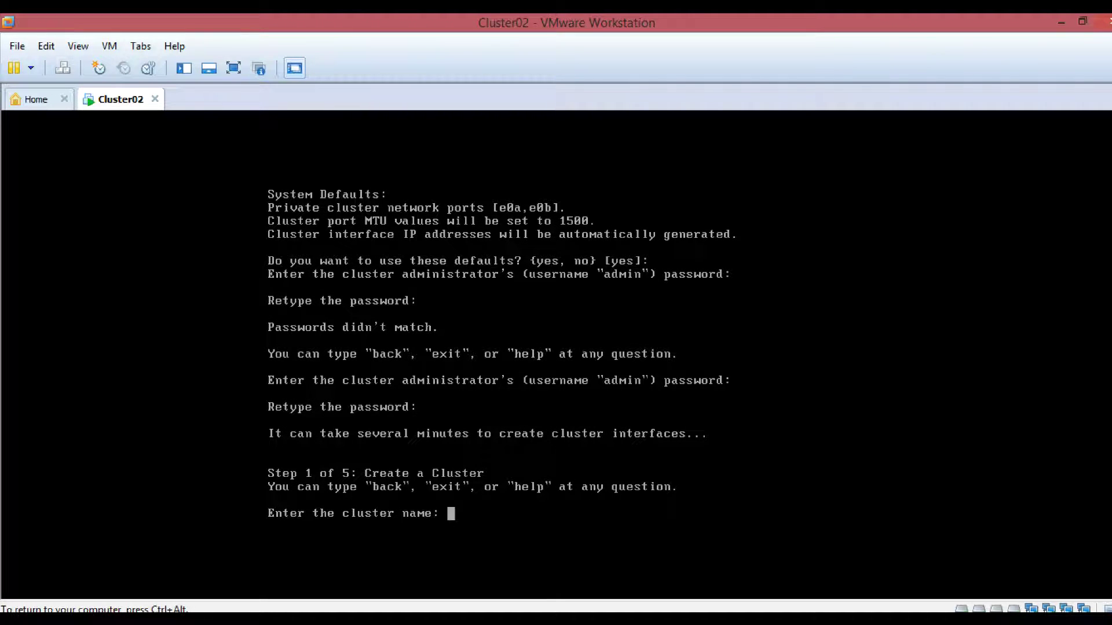
text(Cluster02)
key(Return)
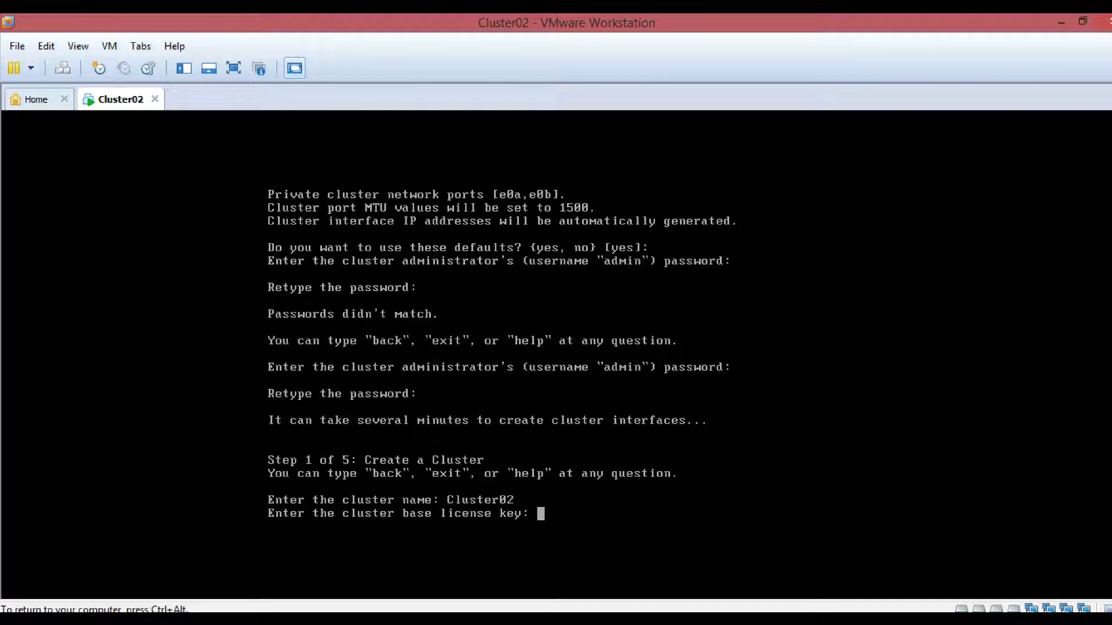
- Bring up License for simulator 8.3.txt in Notepad and select the cluster base license line
key(ctrl+alt)
click(751, 620)
click(674, 544)
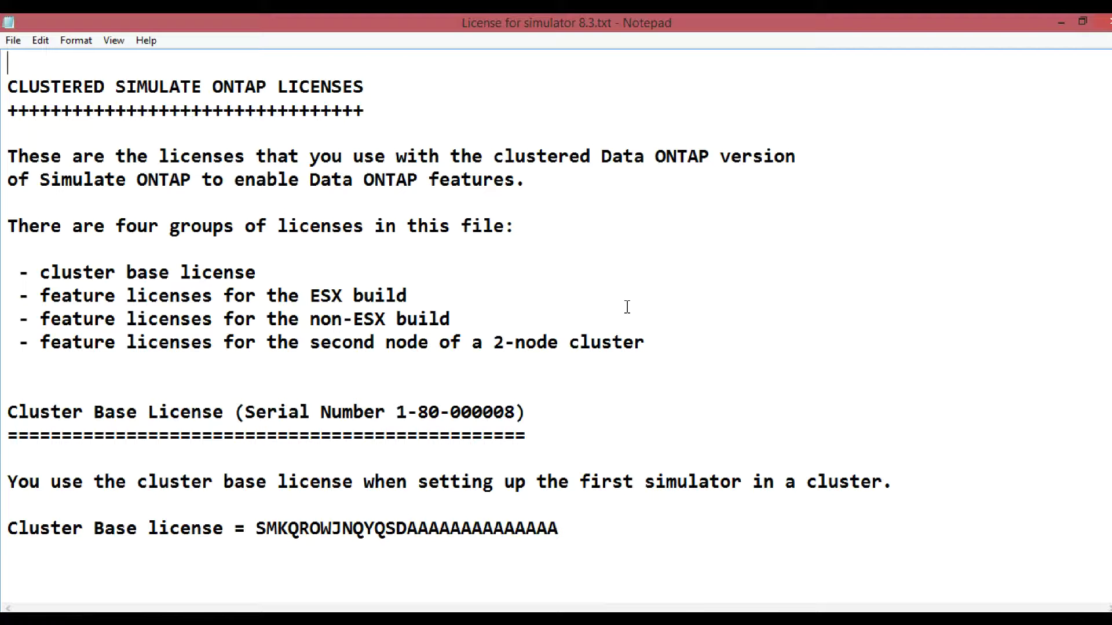
scroll(625, 307, down, 2)
scroll(625, 306, up, 2)
scroll(631, 324, down, 2)
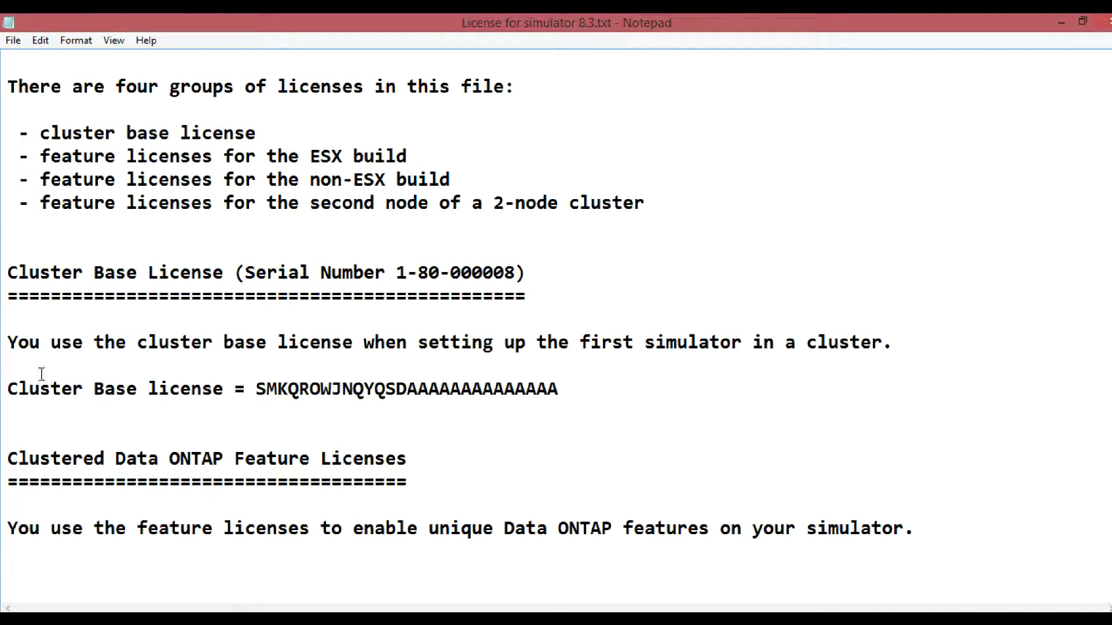
drag(7, 388, 559, 389)
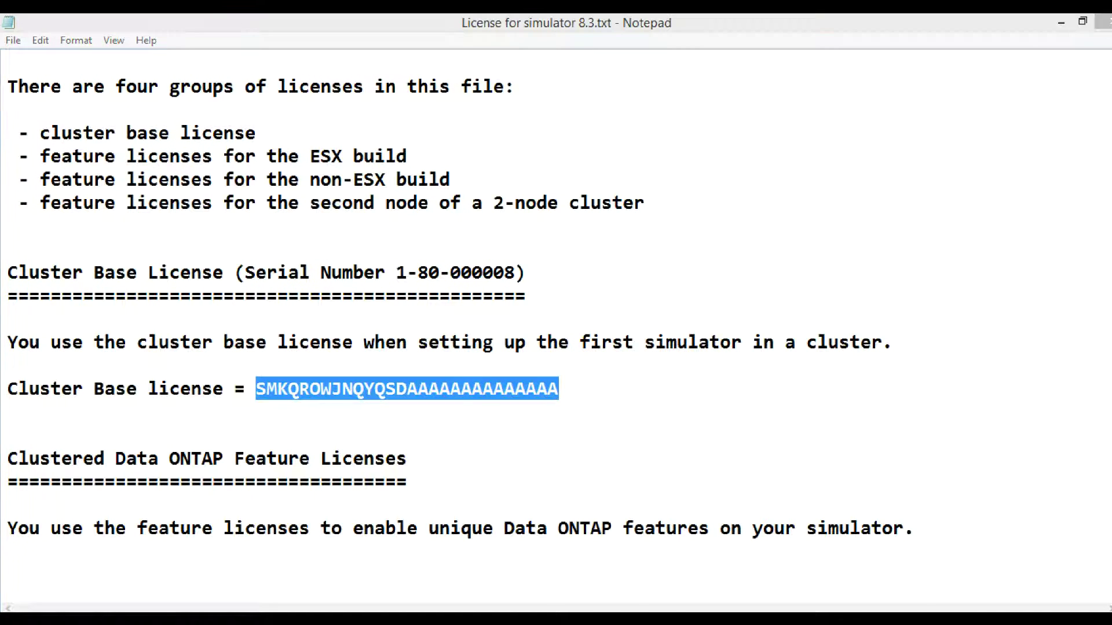
- Place the VM console beside Notepad and enter the cluster base license key at the wizard prompt
click(828, 530)
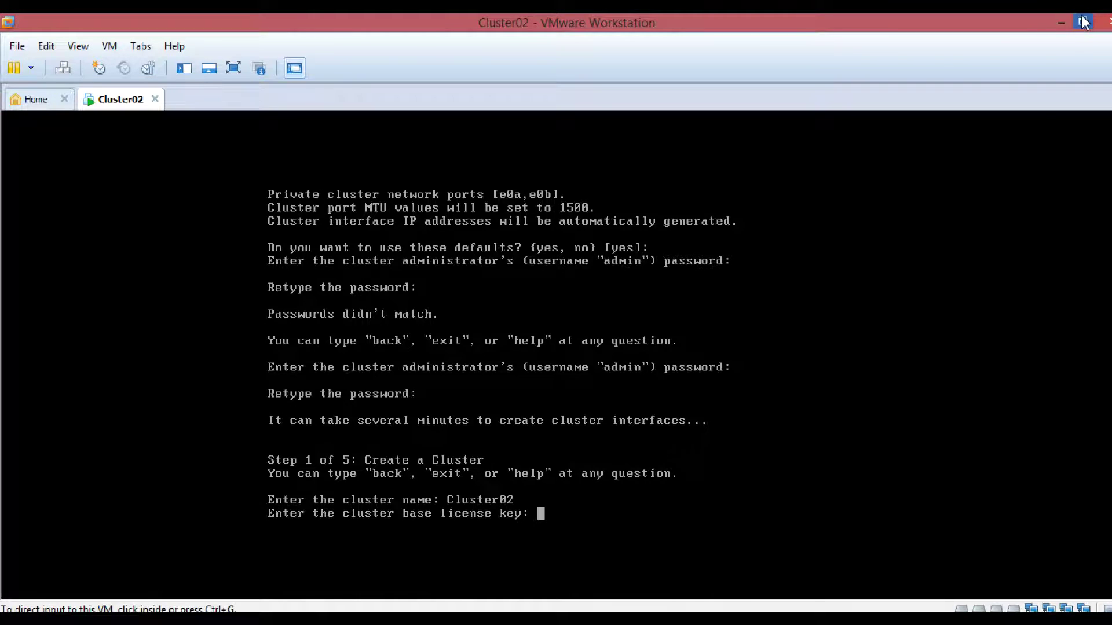
click(1084, 22)
drag(689, 26, 979, 35)
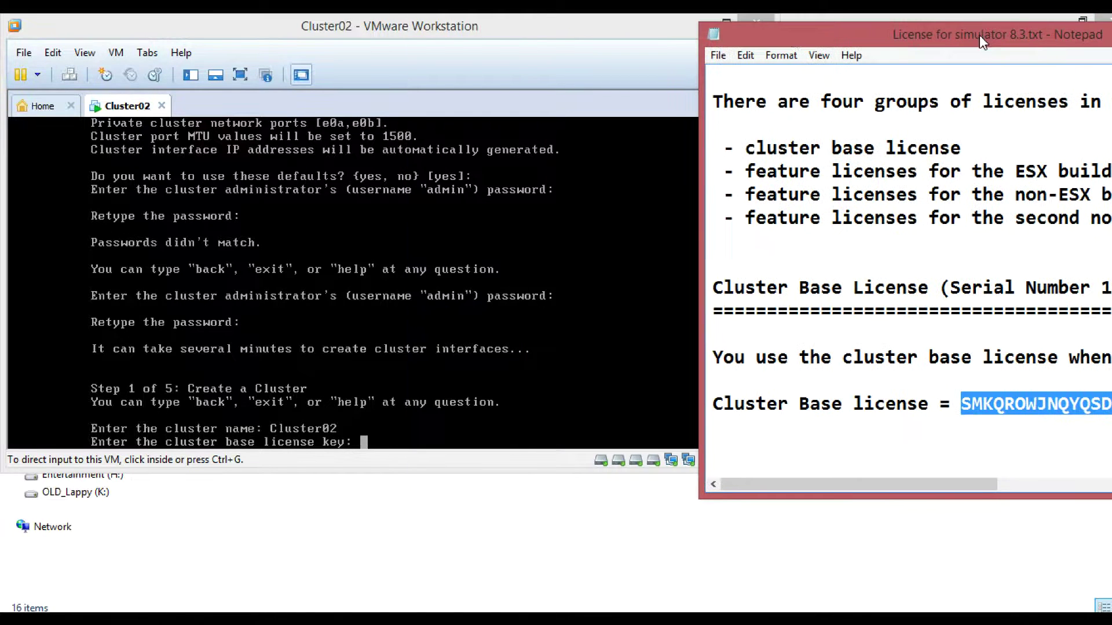
drag(647, 32, 556, 45)
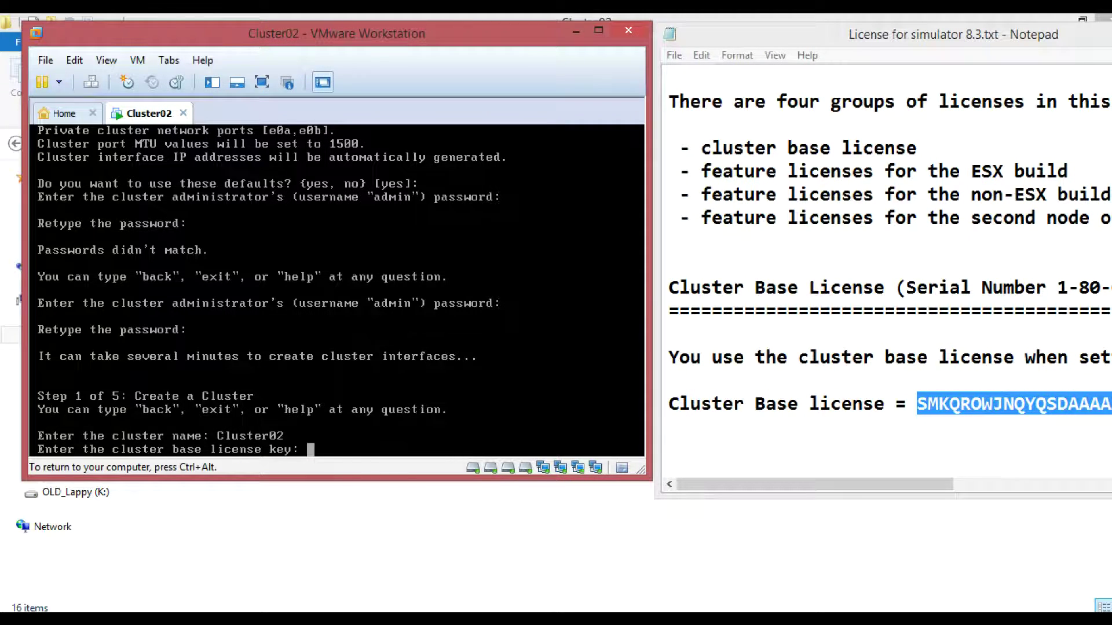
text(SMKQROWJNQYQS)
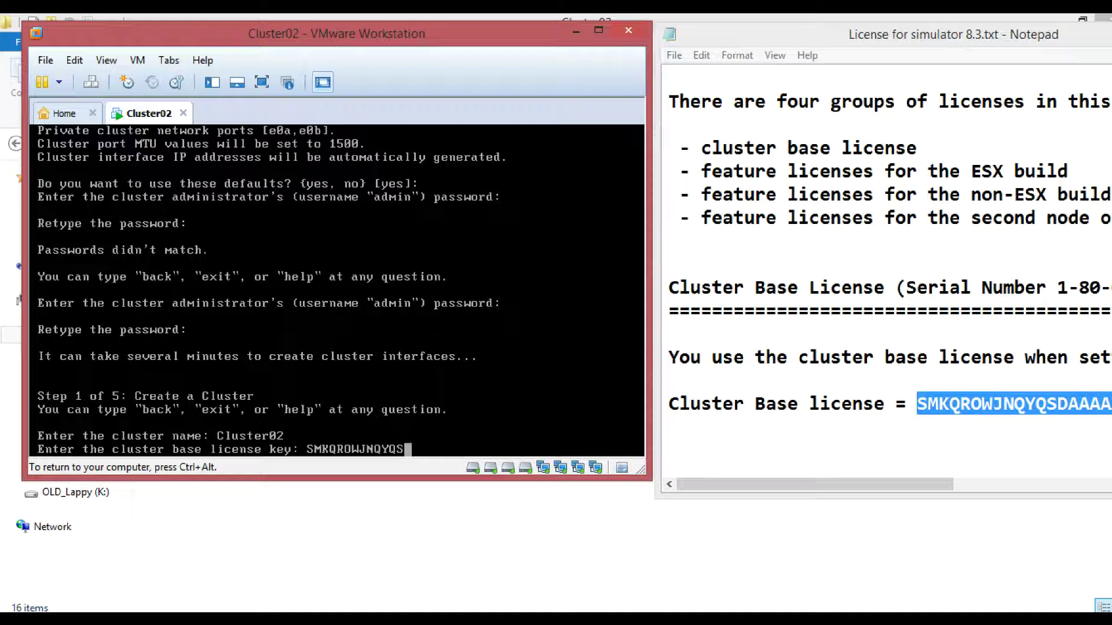
text(DAAAAAAAAAAAAAA)
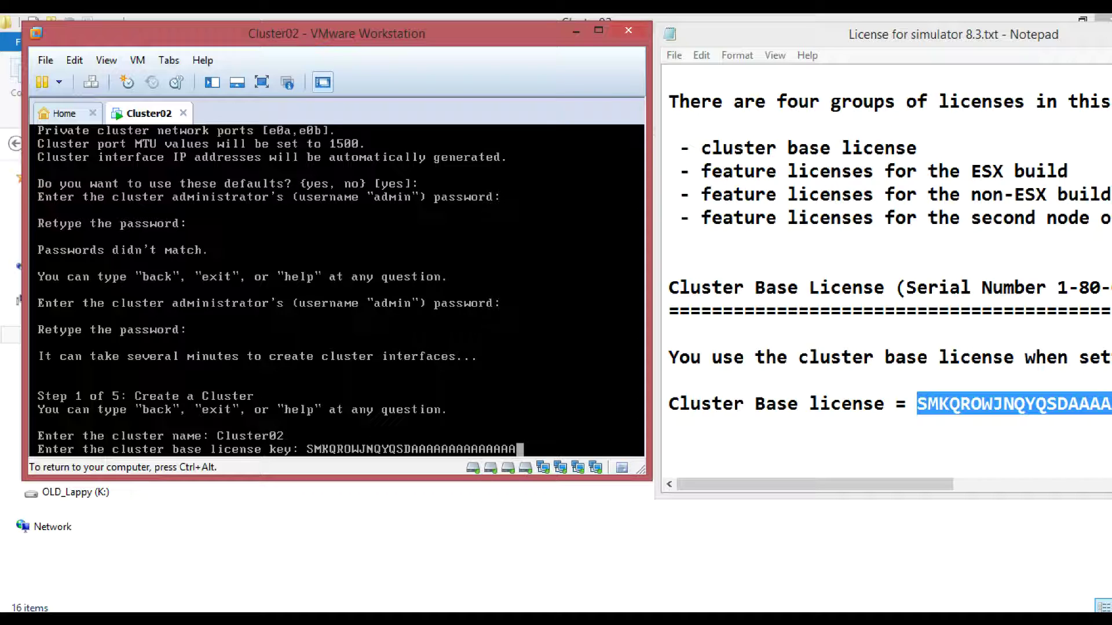
key(Return)
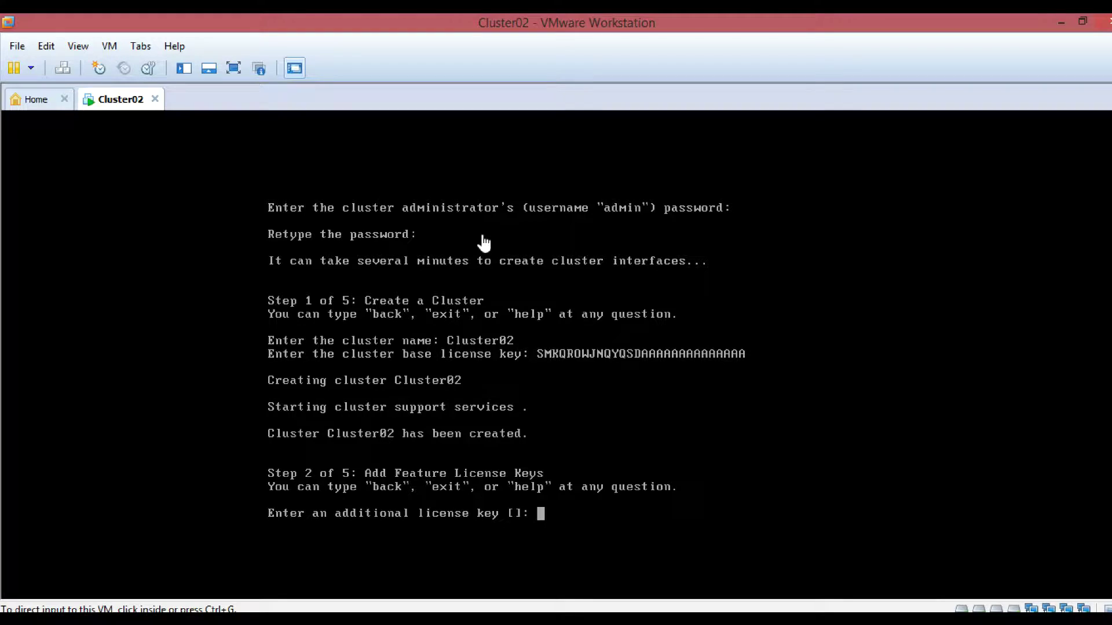
- Skip extra licenses and create the cluster management interface on e0d at 192.168.15.200/255.255.255.0, without DNS domains
click(484, 243)
key(Return)
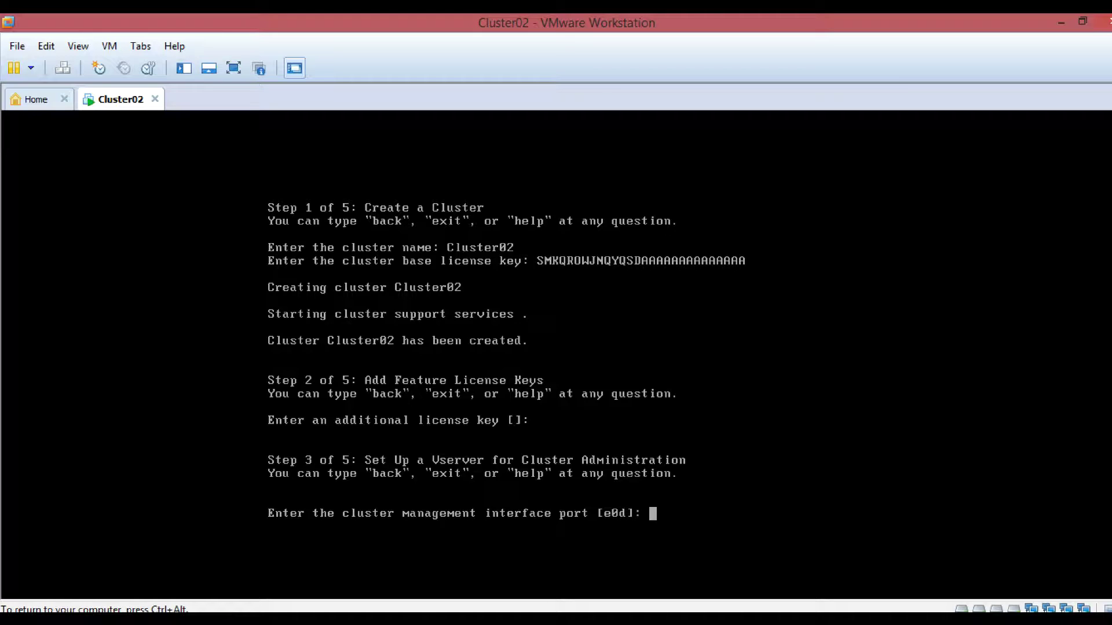
key(Return)
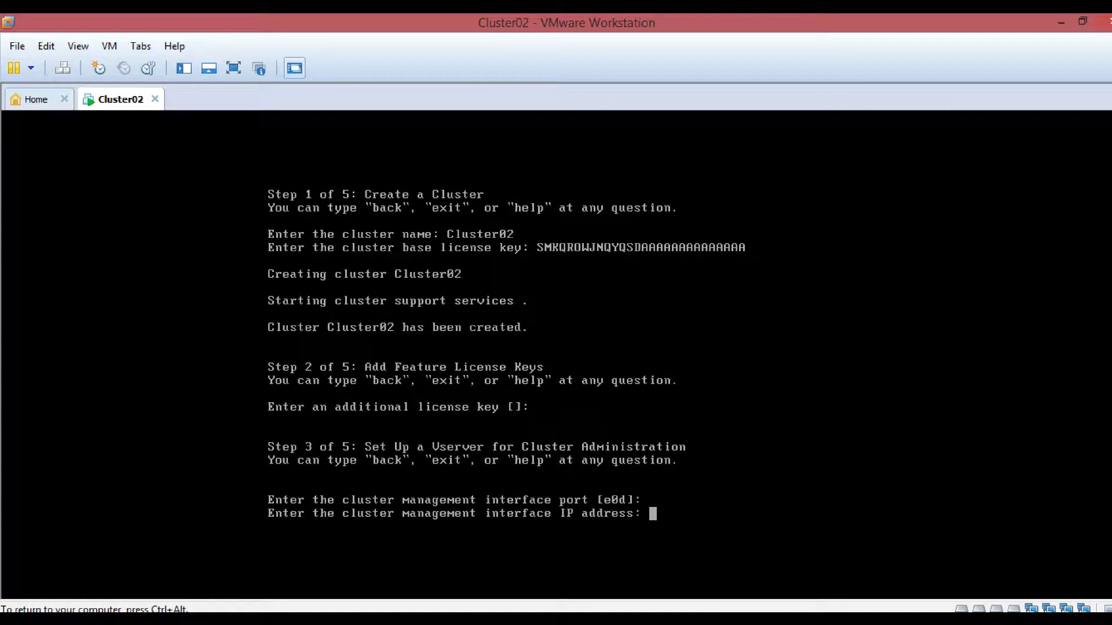
text(192.168.15.200)
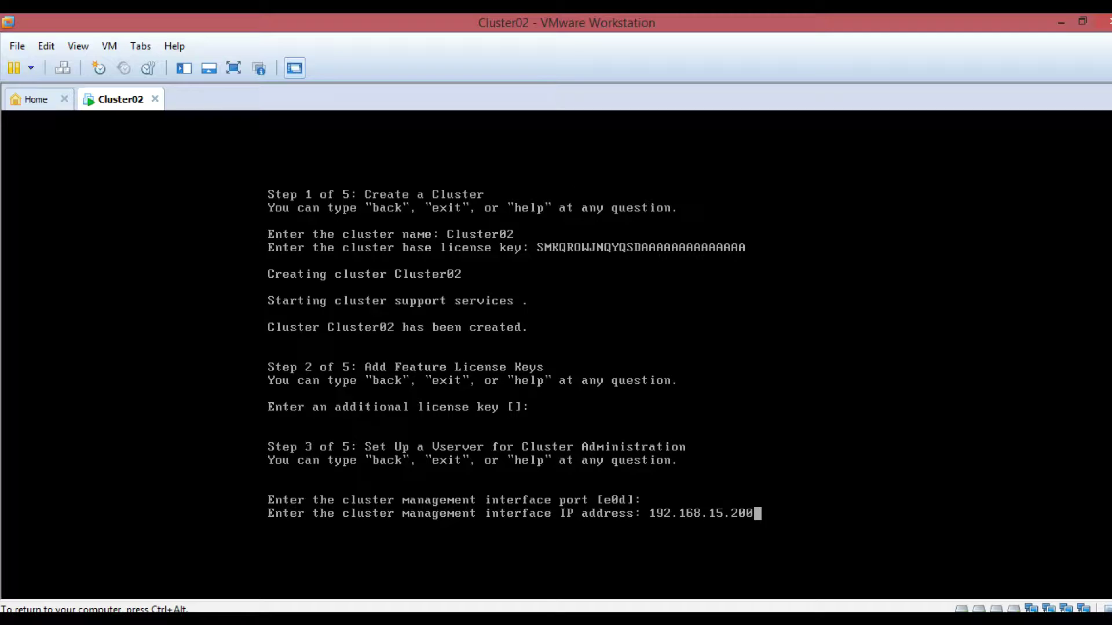
key(Return)
text(2)
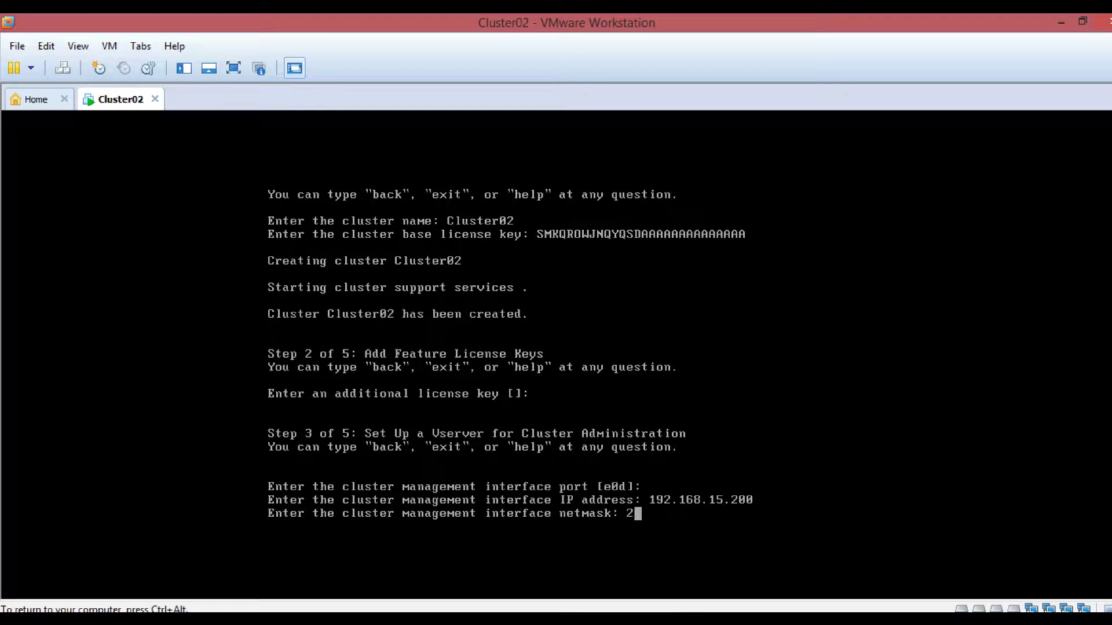
text(55.255.255.0)
key(Return)
key(Return)
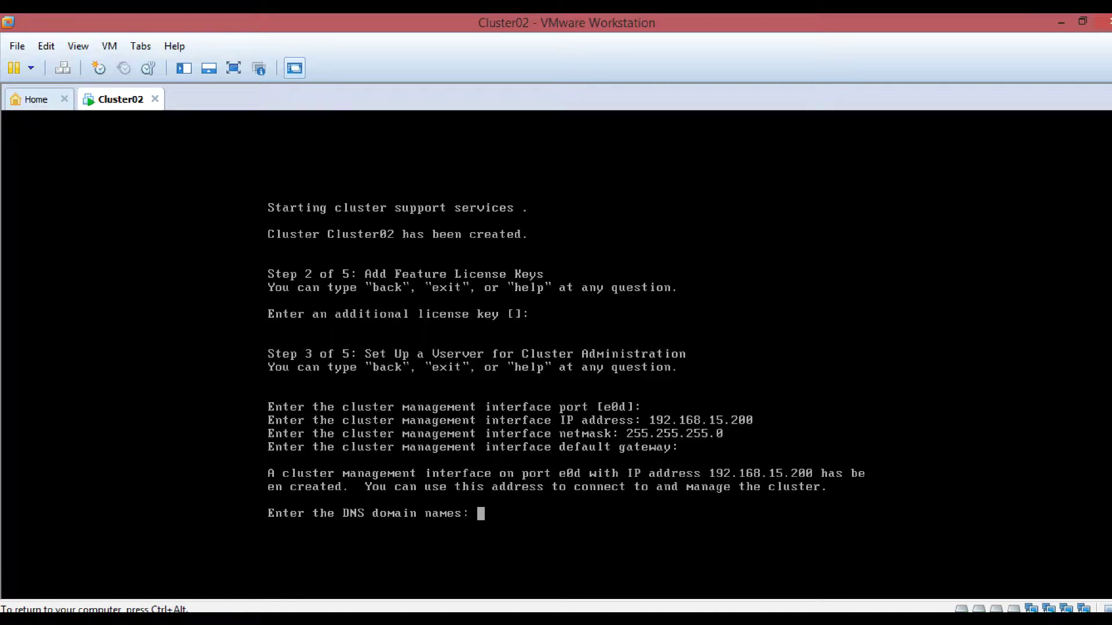
key(Return)
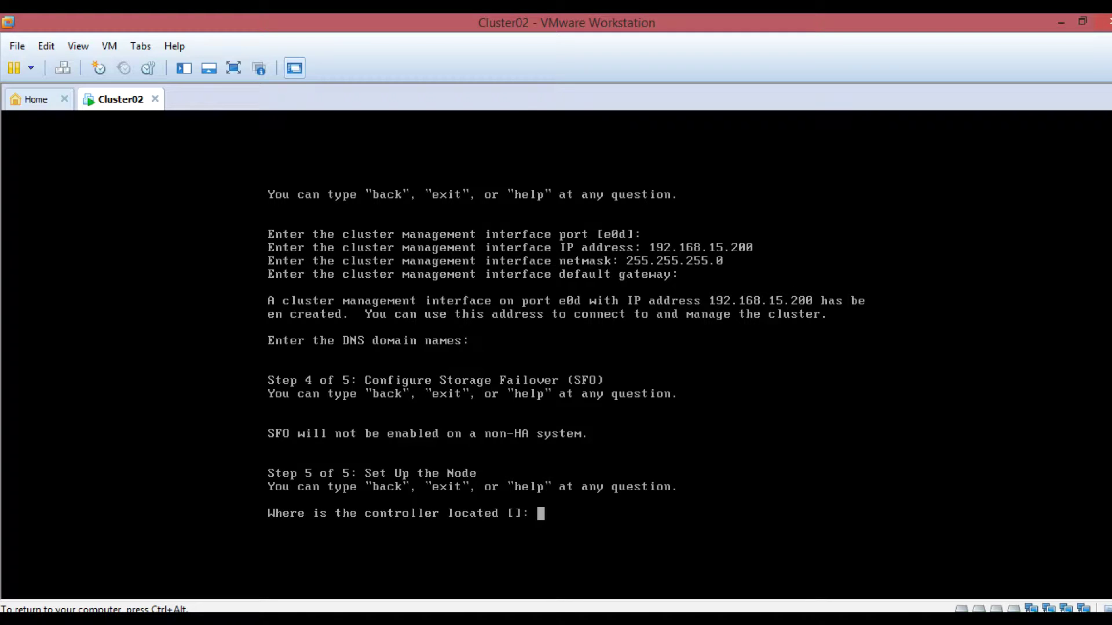
- Set controller location lab1 and node management on e0c at 192.168.15.201 with netmask 255.255.255.0
text(lab1)
key(Return)
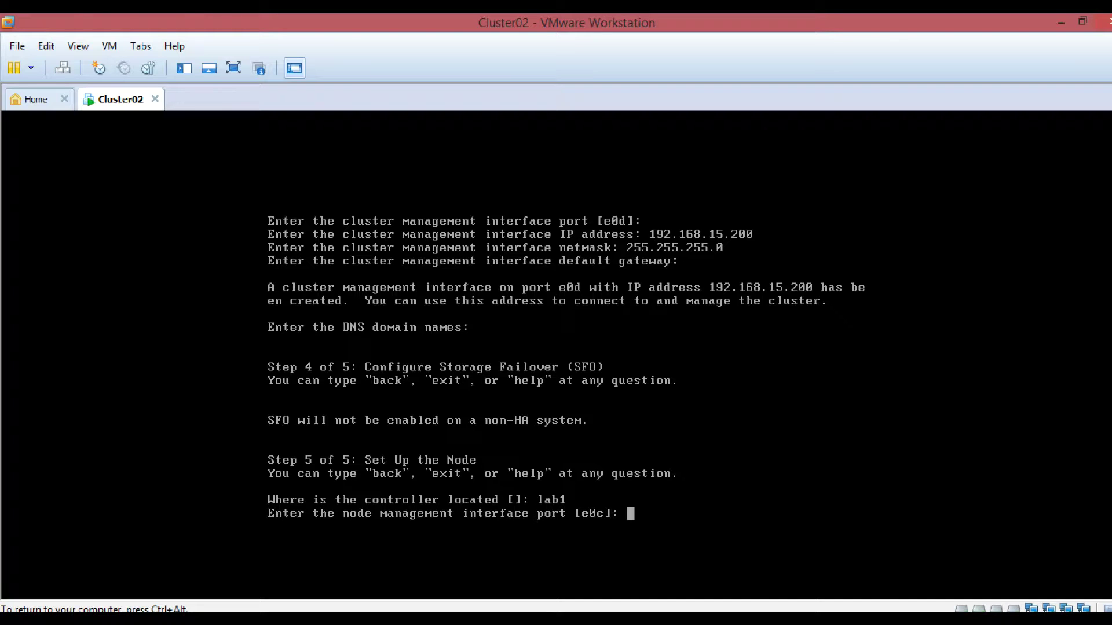
key(Return)
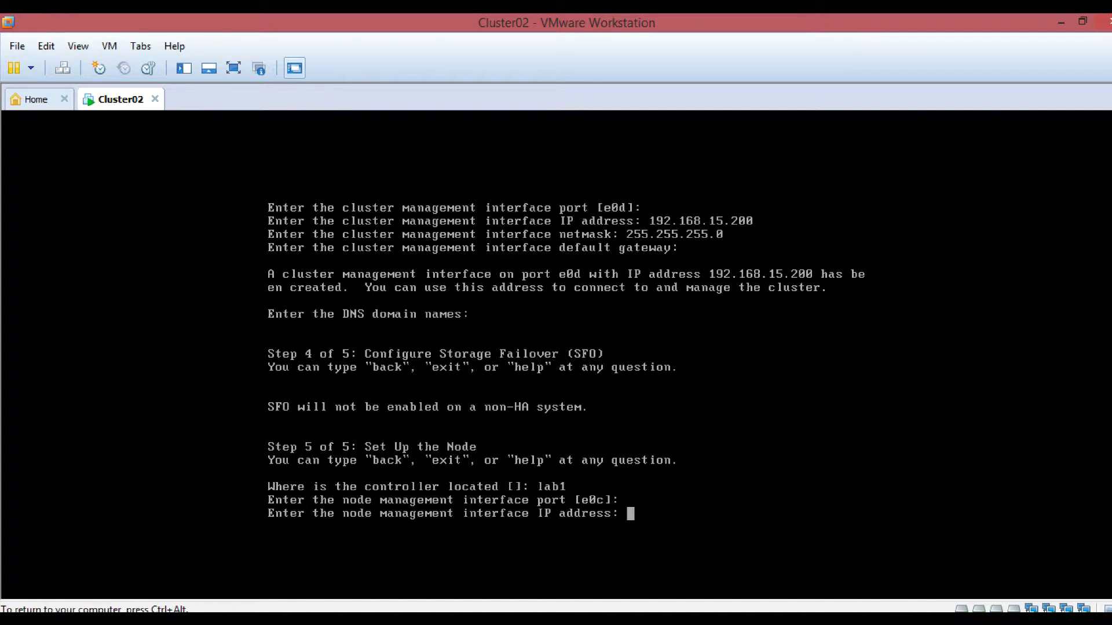
text(192.168.15.201)
key(Return)
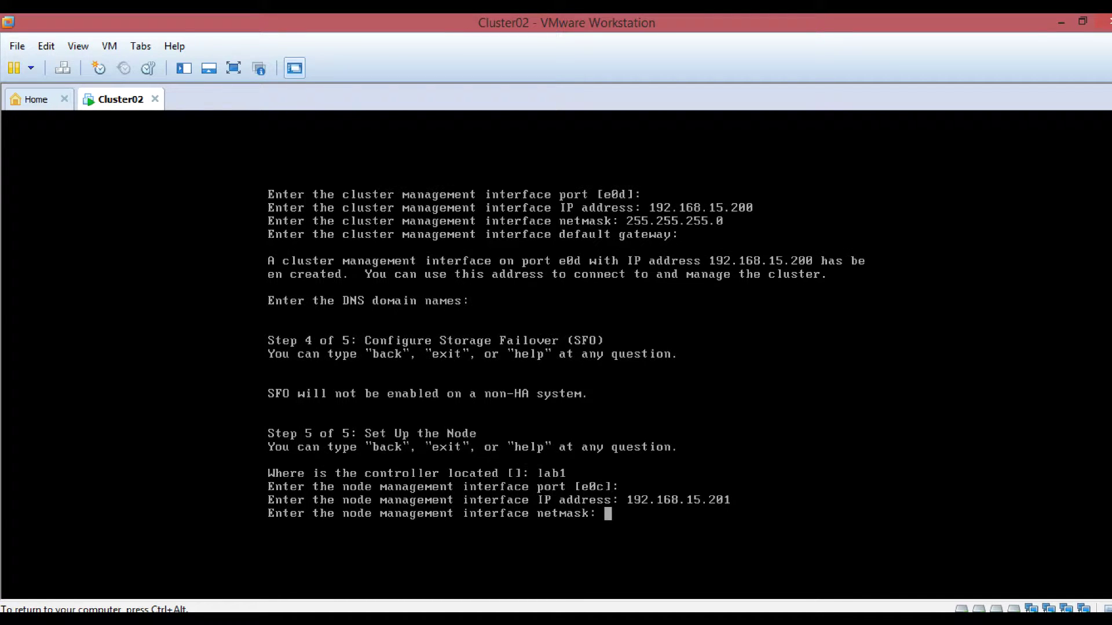
text(255.255.255.0)
key(Return)
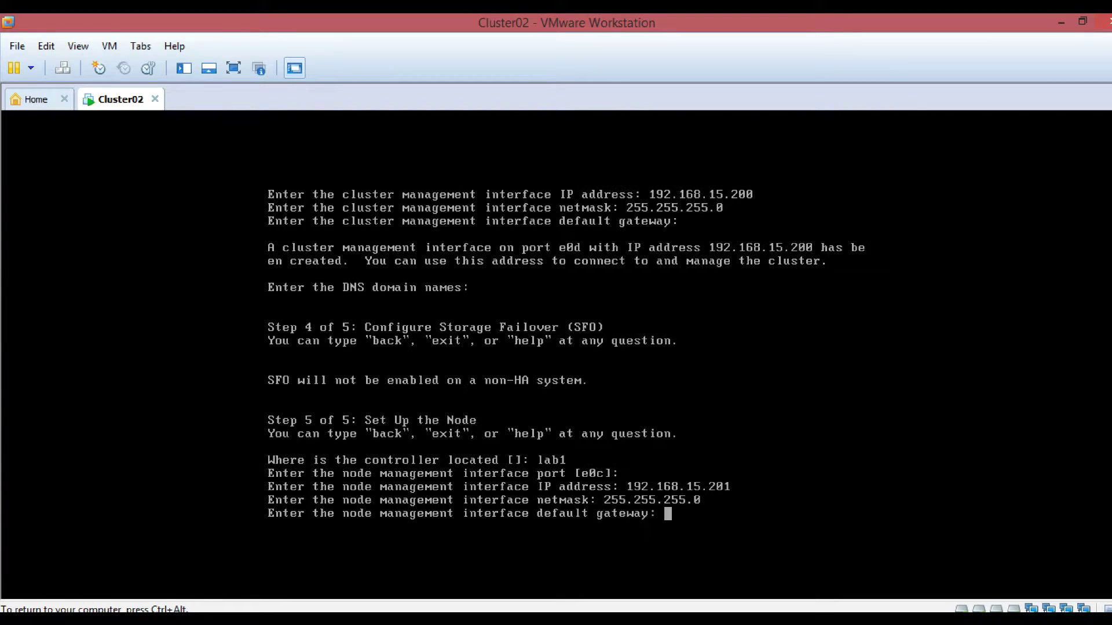
- Leave the node gateway blank, pass the AutoSupport notice to finish setup, and release the console
key(Return)
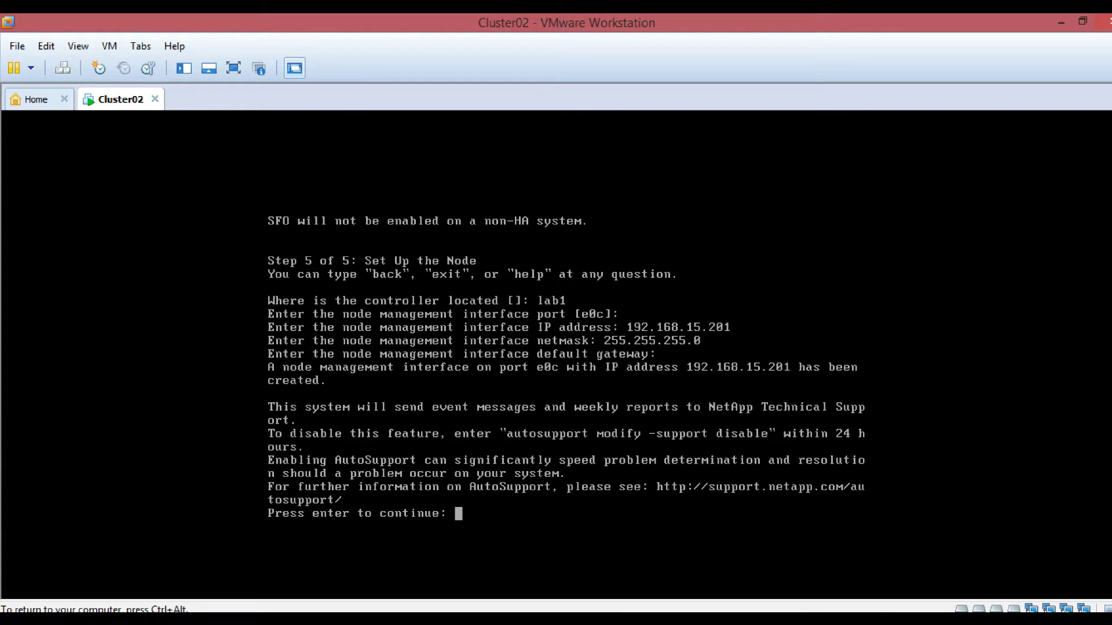
key(Return)
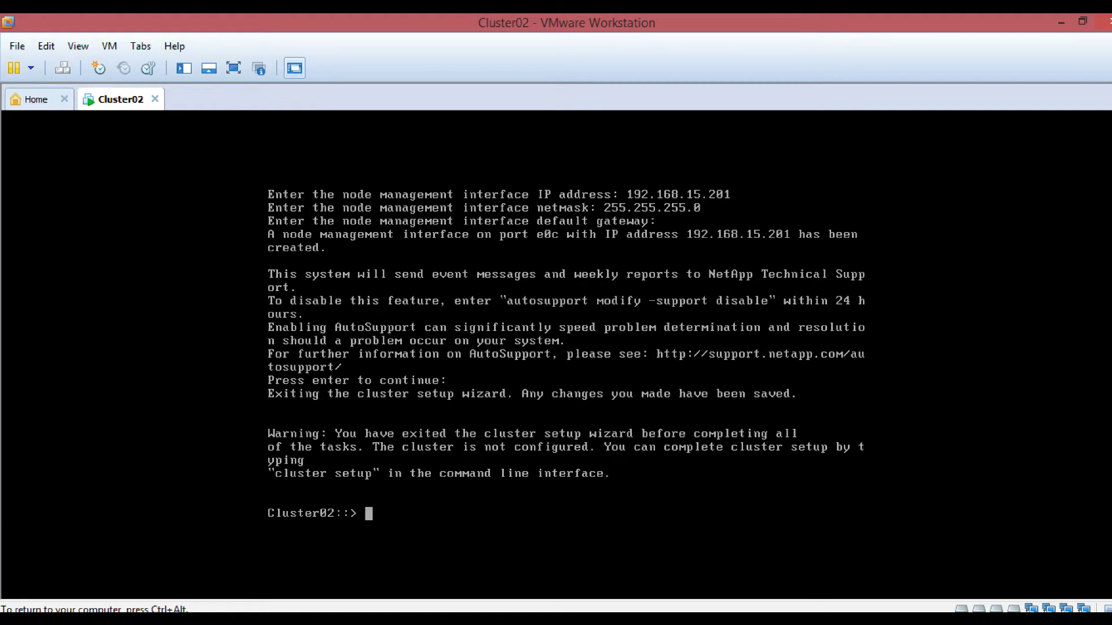
key(ctrl+alt)
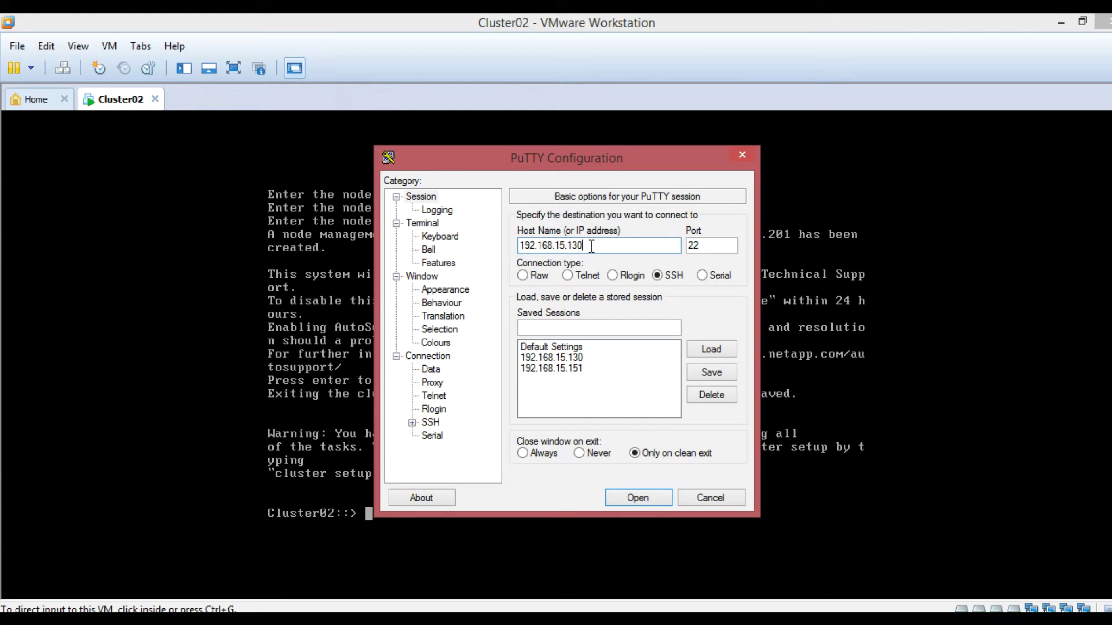
- Connect over SSH to 192.168.15.200 and log in as admin
key(BackSpace)
key(BackSpace)
key(BackSpace)
text(200)
key(Return)
text(admin)
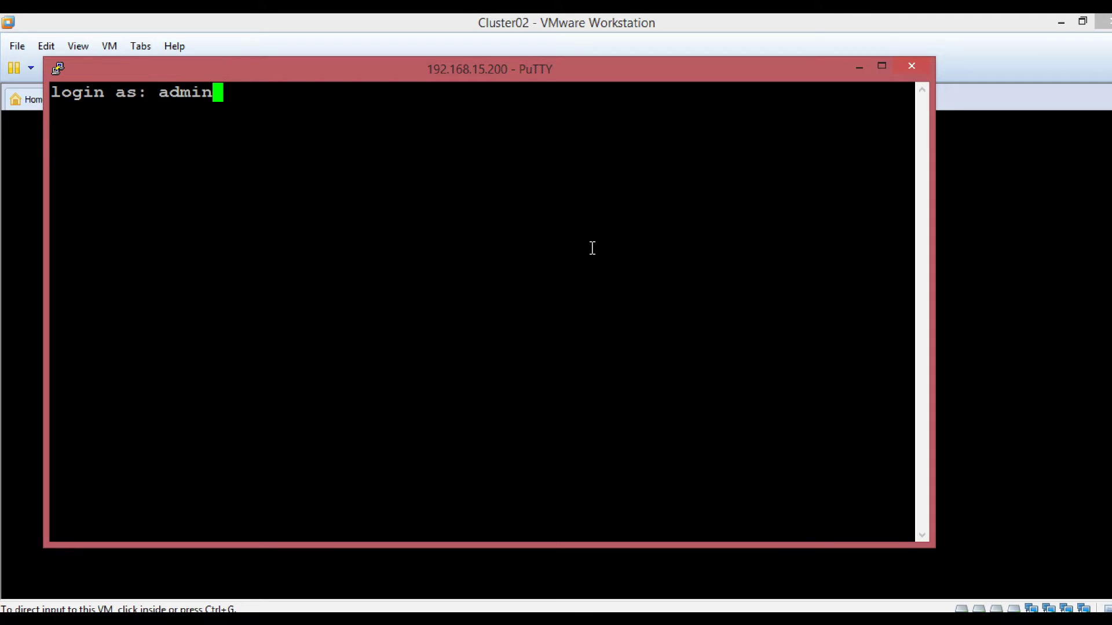
key(Return)
key(Return)
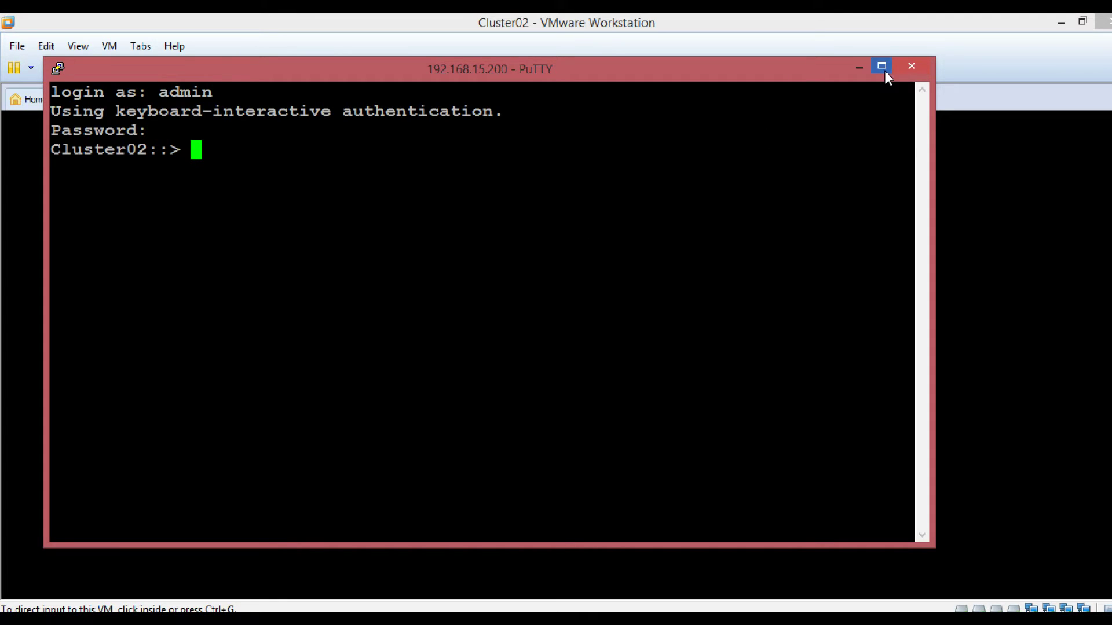
- Maximize the terminal and run 'cluster show' to check Cluster02-01 health
click(882, 67)
text(cluster )
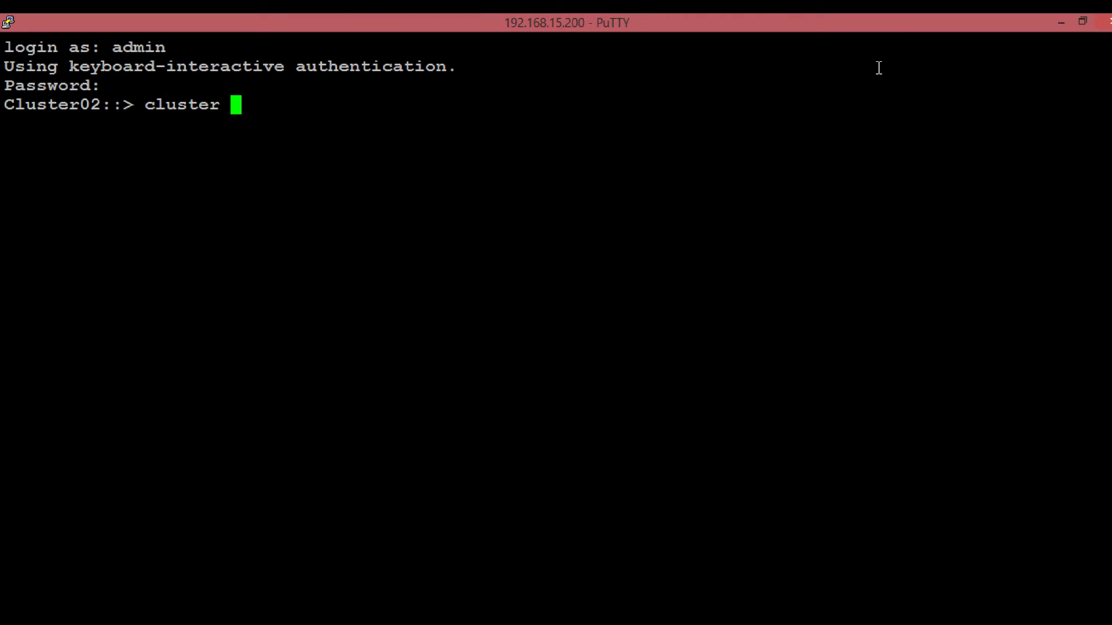
text(show)
key(Return)
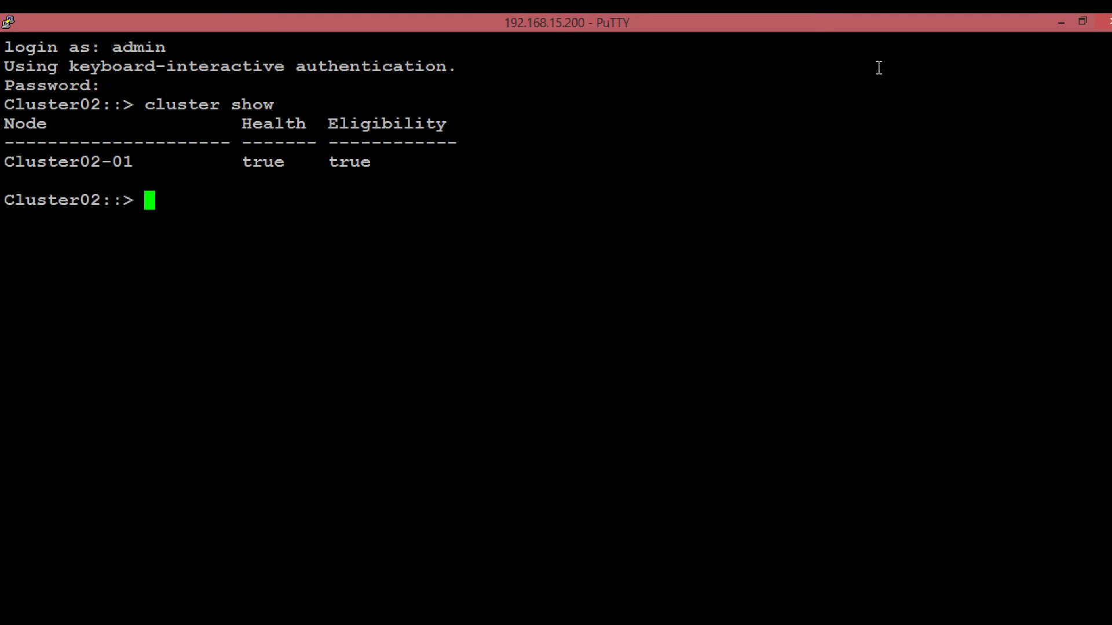